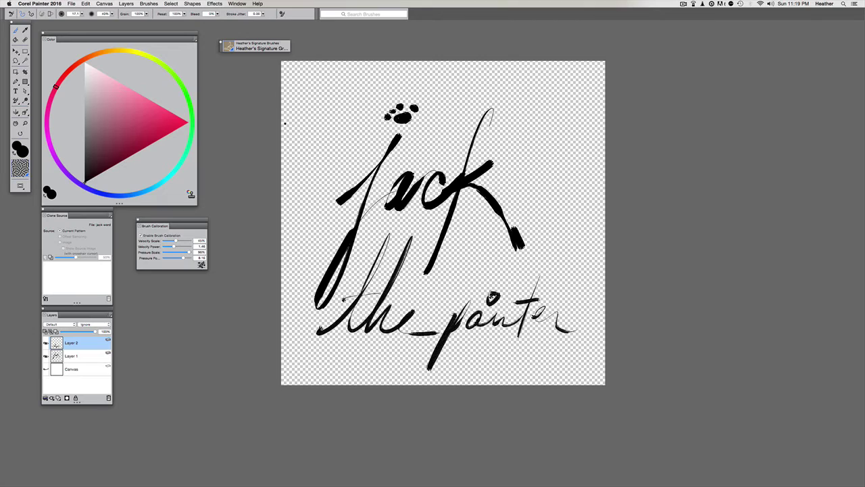
- Save the signature lettering to the Desktop as a Photoshop file, with "jack the paint" starting the file name
{"action": "left_click", "coordinate": [230, 48]}
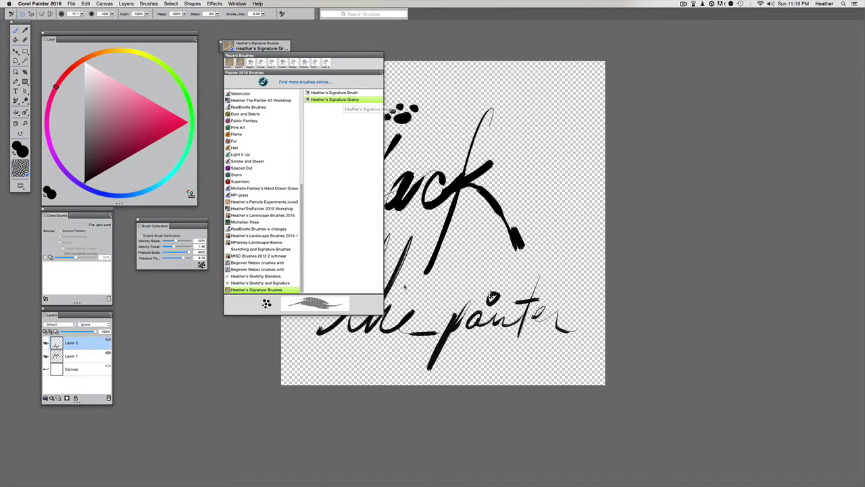
{"action": "left_click", "coordinate": [403, 295]}
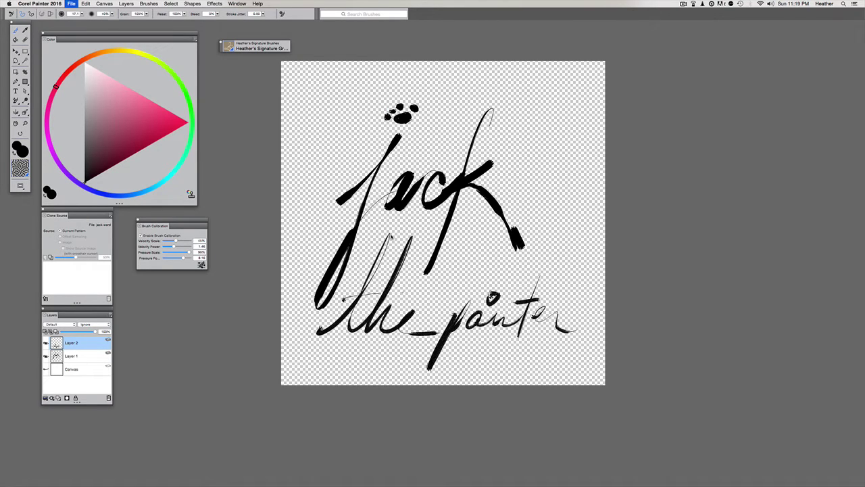
{"action": "key", "text": "super+shift+s"}
{"action": "key", "text": "Left"}
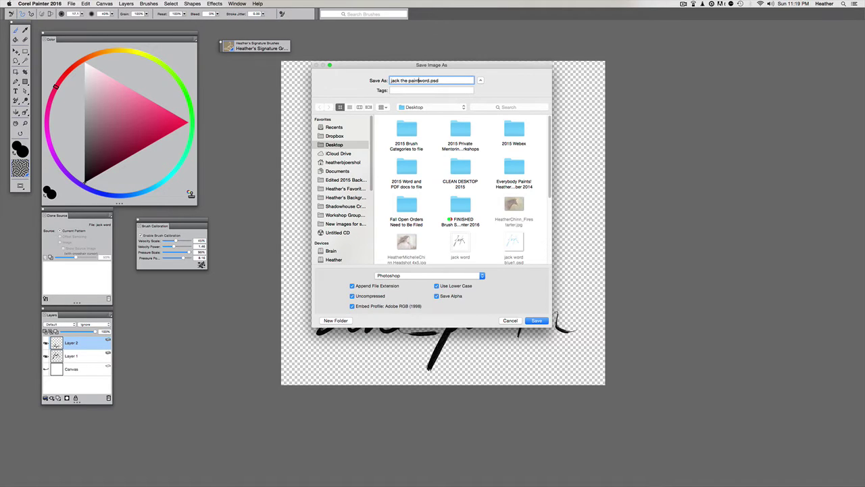
{"action": "key", "text": "Return"}
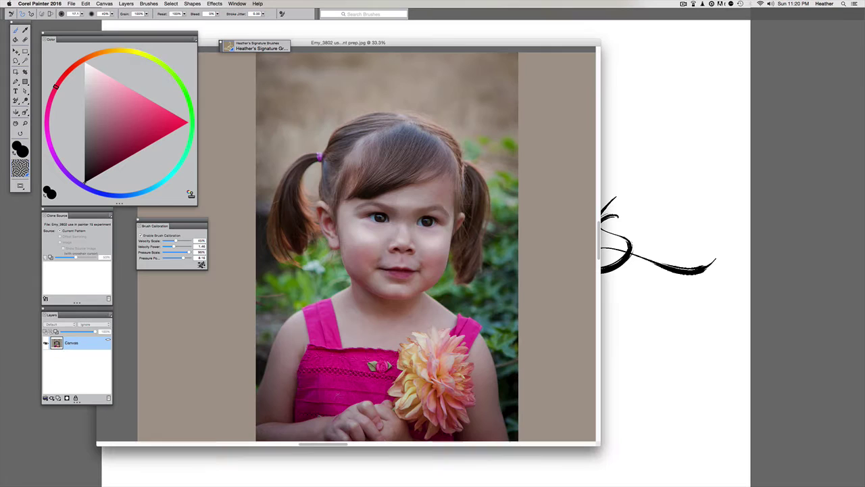
- Display the portrait photo in full-screen mode and choose the Heather's Sketchy Blenders brush category
{"action": "key", "text": "super+m"}
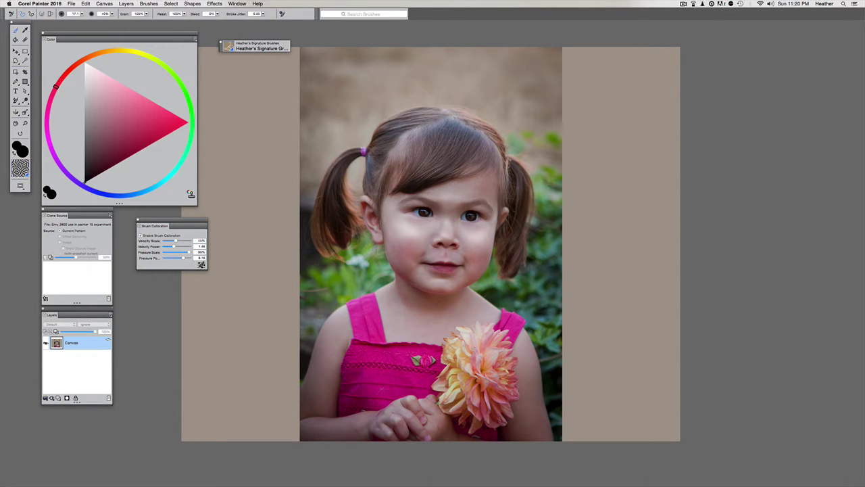
{"action": "left_click", "coordinate": [230, 48]}
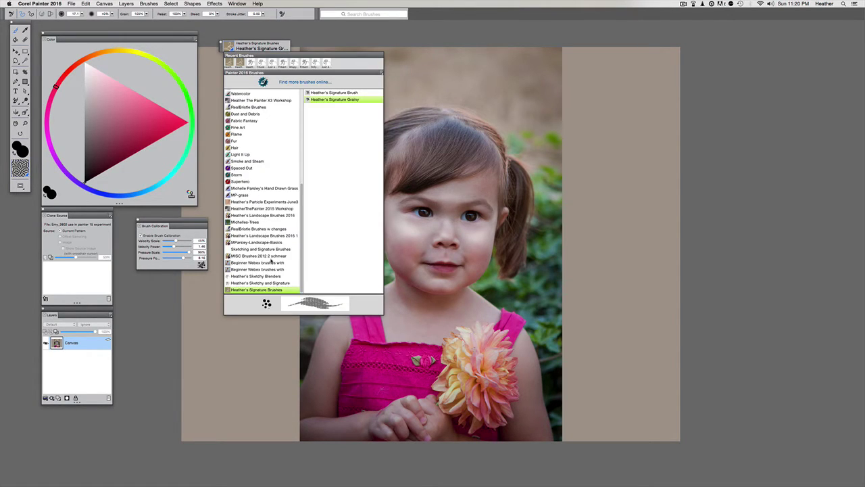
{"action": "left_click", "coordinate": [257, 276]}
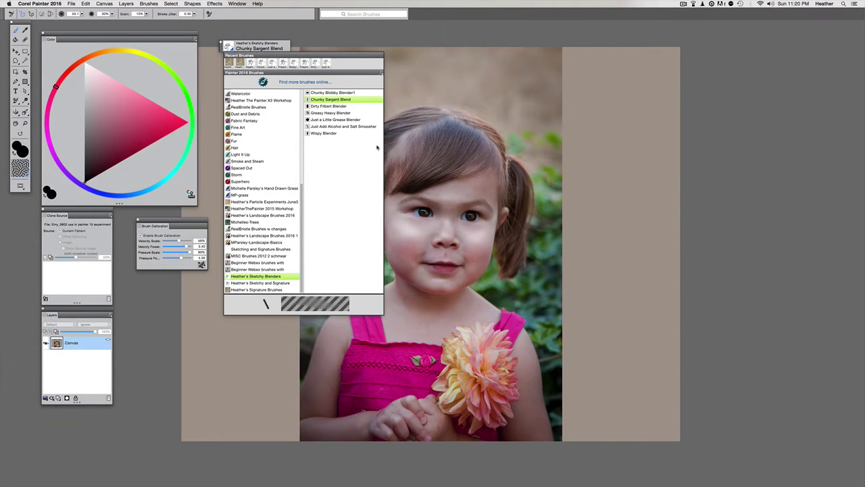
- Switch the paper to a dark woven texture from the Paper Textures library
{"action": "left_click", "coordinate": [21, 169]}
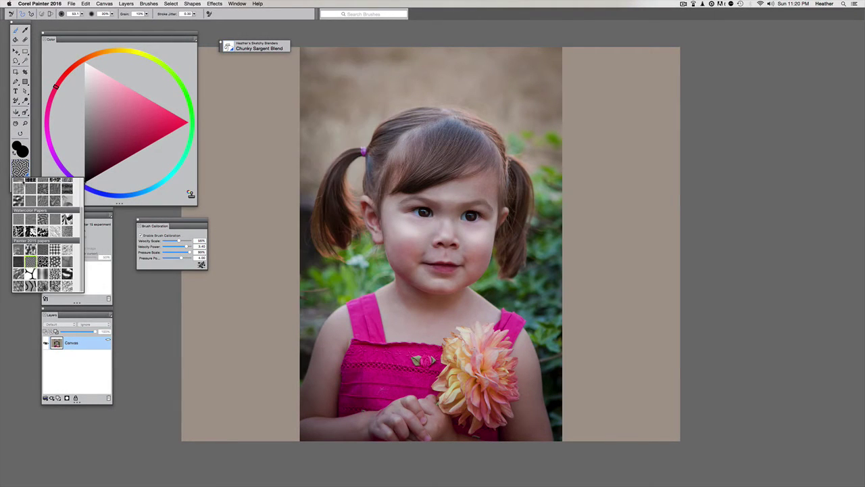
{"action": "scroll", "coordinate": [81, 249], "scroll_direction": "up", "scroll_amount": 3}
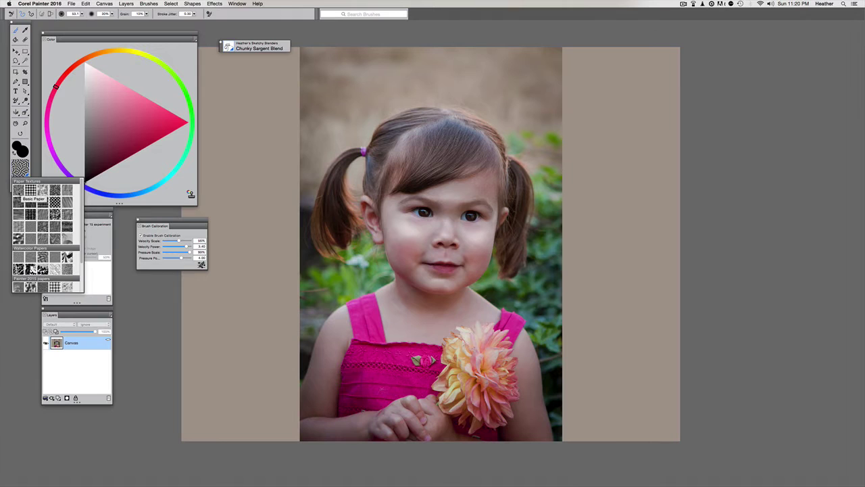
{"action": "left_click", "coordinate": [30, 215]}
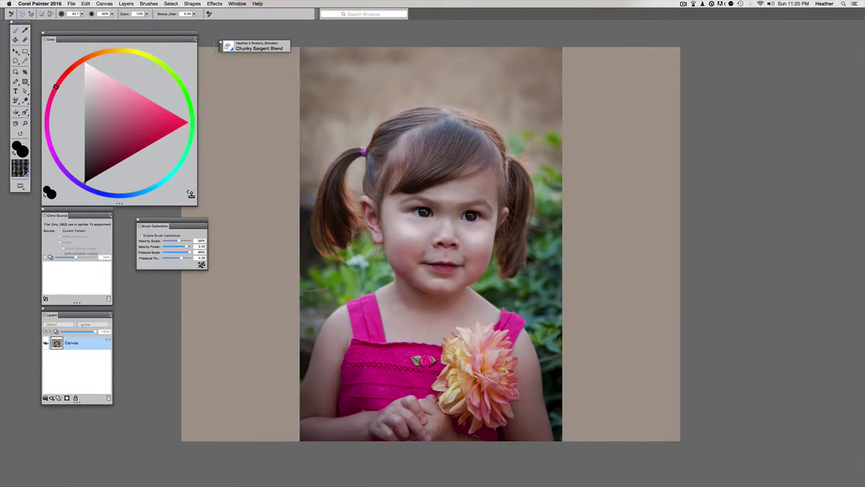
- Select the Chunky Blobby Blender1 brush variant and resize it to about 154.4
{"action": "left_click", "coordinate": [229, 49]}
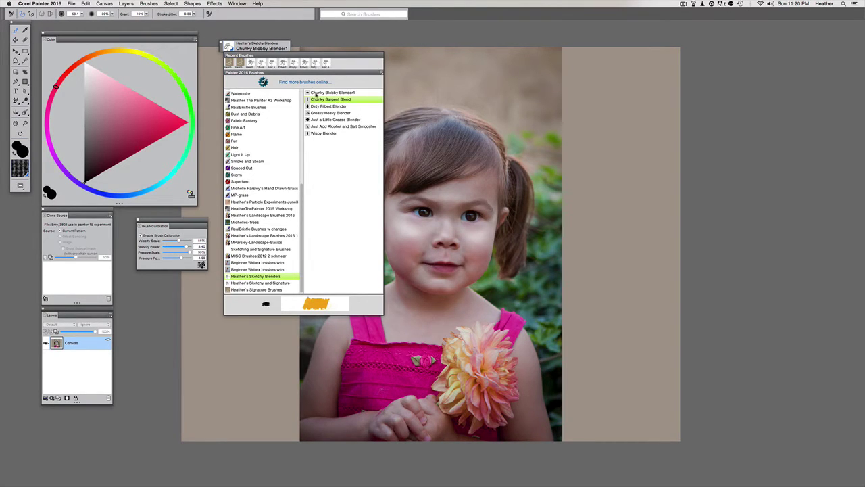
{"action": "left_click", "coordinate": [318, 93]}
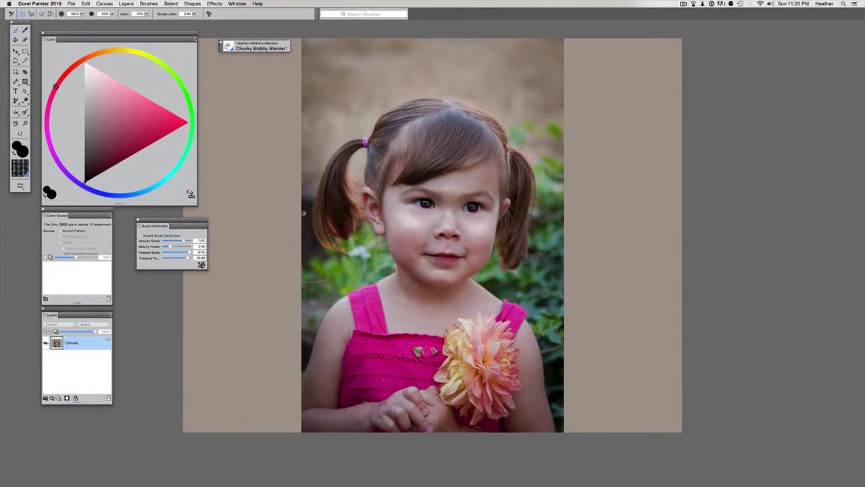
{"action": "left_click_drag", "start_coordinate": [304, 214], "coordinate": [308, 162]}
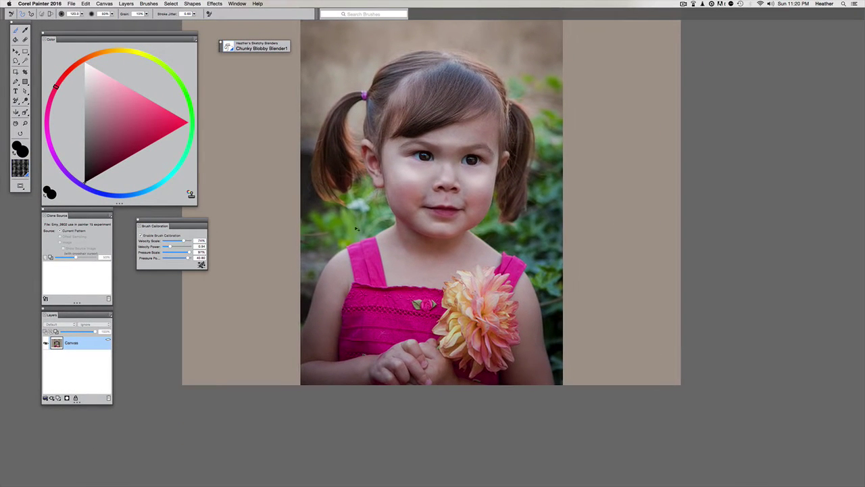
{"action": "left_click_drag", "start_coordinate": [273, 208], "coordinate": [277, 209]}
{"action": "left_click_drag", "start_coordinate": [259, 190], "coordinate": [261, 191]}
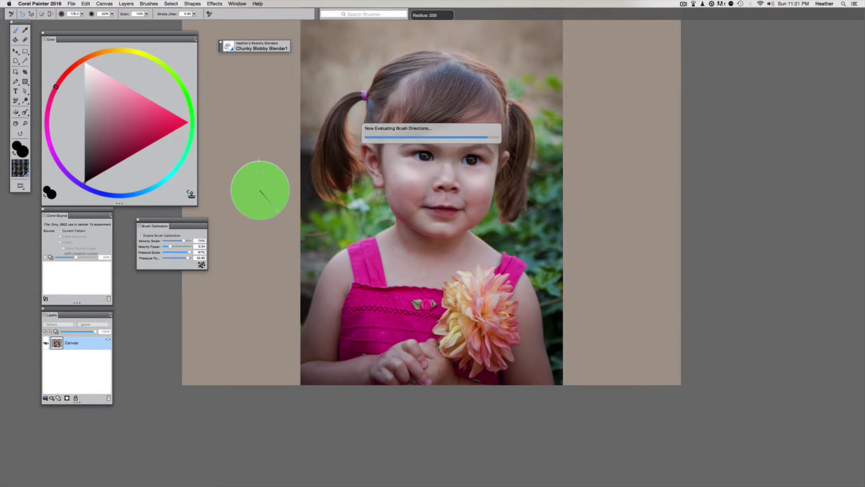
{"action": "left_click_drag", "start_coordinate": [261, 159], "coordinate": [263, 169]}
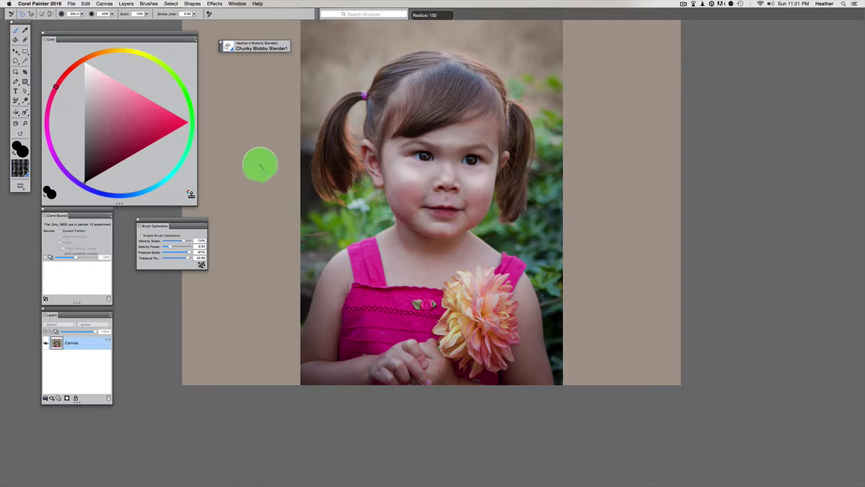
{"action": "left_click_drag", "start_coordinate": [273, 202], "coordinate": [291, 245]}
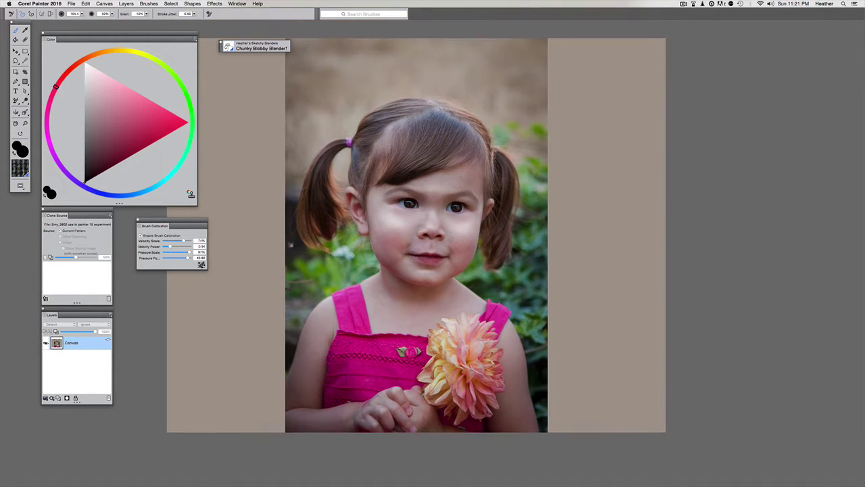
- Try blending across the girl's hair and eyes with the large blender, and undo the strokes
{"action": "left_click_drag", "start_coordinate": [460, 180], "coordinate": [383, 125]}
{"action": "scroll", "coordinate": [344, 155], "scroll_direction": "up", "scroll_amount": 5}
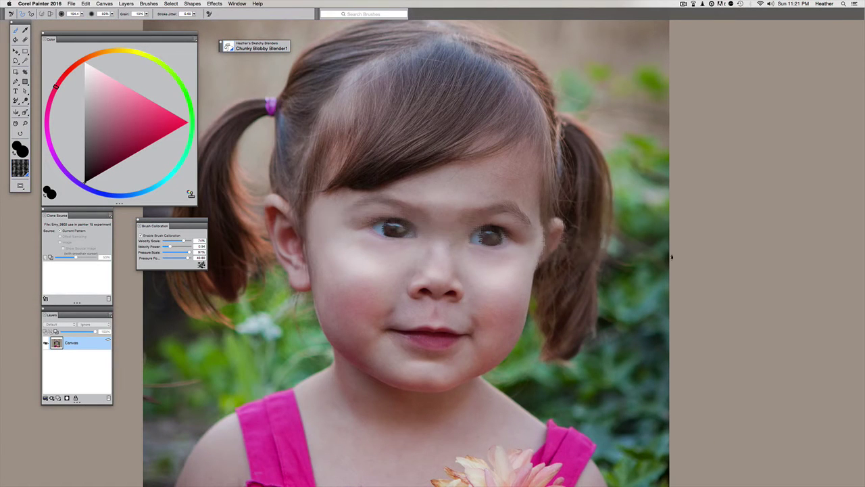
{"action": "mouse_move", "coordinate": [672, 257]}
{"action": "left_mouse_down"}
{"action": "mouse_move", "coordinate": [252, 235]}
{"action": "mouse_move", "coordinate": [664, 253]}
{"action": "mouse_move", "coordinate": [328, 209]}
{"action": "mouse_move", "coordinate": [691, 233]}
{"action": "mouse_move", "coordinate": [288, 176]}
{"action": "mouse_move", "coordinate": [645, 197]}
{"action": "mouse_move", "coordinate": [240, 154]}
{"action": "mouse_move", "coordinate": [523, 153]}
{"action": "mouse_move", "coordinate": [559, 166]}
{"action": "mouse_move", "coordinate": [262, 138]}
{"action": "mouse_move", "coordinate": [559, 141]}
{"action": "mouse_move", "coordinate": [315, 113]}
{"action": "mouse_move", "coordinate": [448, 141]}
{"action": "mouse_move", "coordinate": [359, 162]}
{"action": "mouse_move", "coordinate": [409, 180]}
{"action": "mouse_move", "coordinate": [345, 164]}
{"action": "mouse_move", "coordinate": [323, 128]}
{"action": "left_mouse_up"}
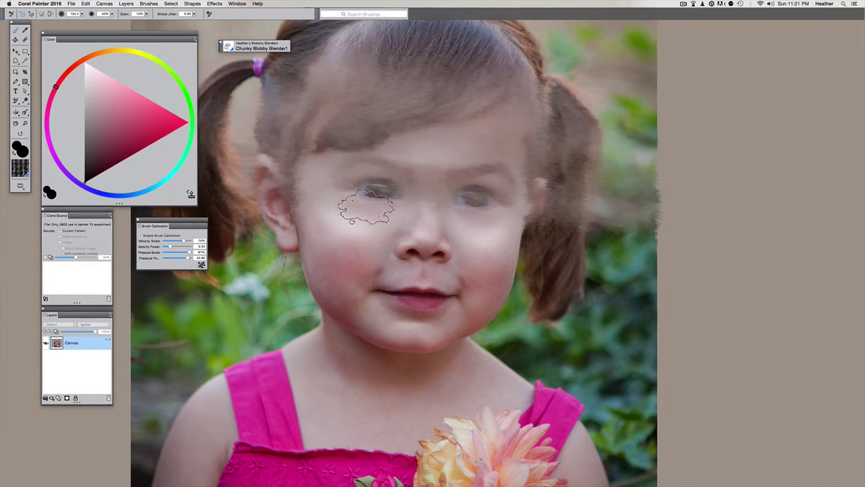
{"action": "key", "text": "super+z"}
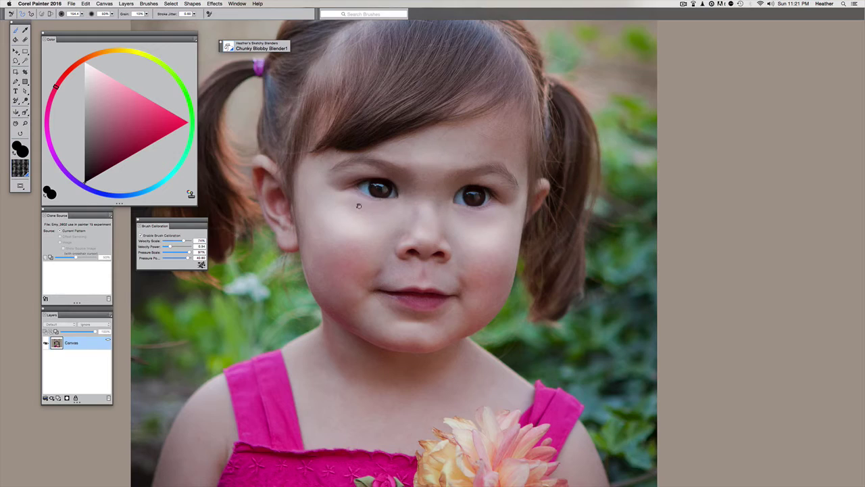
- Blend the photo's upper left edge into the plain tan border with overlapping strokes
{"action": "left_click_drag", "start_coordinate": [358, 205], "coordinate": [298, 107]}
{"action": "key", "text": "super+minus"}
{"action": "left_click_drag", "start_coordinate": [341, 184], "coordinate": [471, 233]}
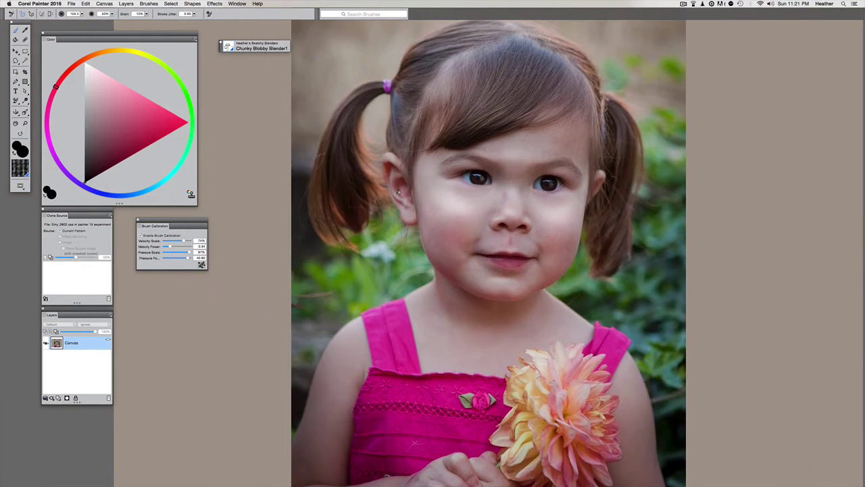
{"action": "left_click_drag", "start_coordinate": [286, 73], "coordinate": [342, 207]}
{"action": "scroll", "coordinate": [348, 179], "scroll_direction": "up", "scroll_amount": 3}
{"action": "scroll", "coordinate": [349, 179], "scroll_direction": "right", "scroll_amount": 2}
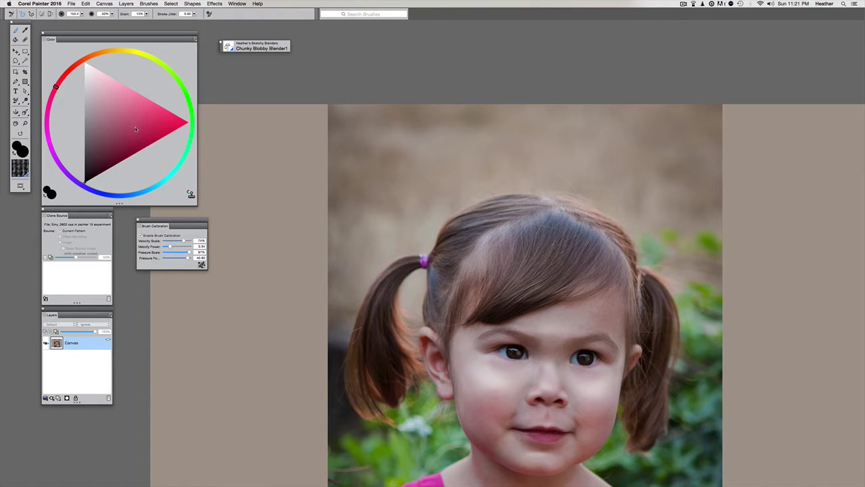
{"action": "mouse_move", "coordinate": [338, 177]}
{"action": "left_mouse_down"}
{"action": "mouse_move", "coordinate": [272, 221]}
{"action": "mouse_move", "coordinate": [358, 188]}
{"action": "mouse_move", "coordinate": [275, 214]}
{"action": "left_mouse_up"}
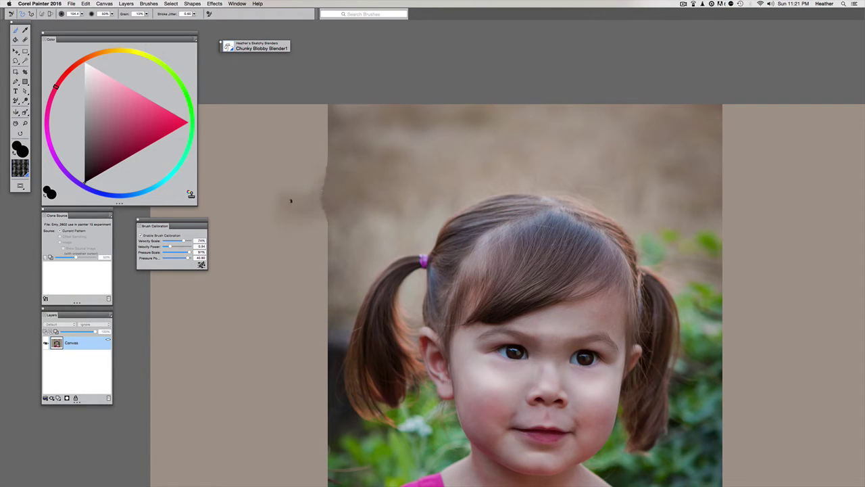
{"action": "mouse_move", "coordinate": [374, 174]}
{"action": "left_mouse_down"}
{"action": "mouse_move", "coordinate": [297, 152]}
{"action": "mouse_move", "coordinate": [280, 137]}
{"action": "left_mouse_up"}
{"action": "mouse_move", "coordinate": [323, 115]}
{"action": "left_mouse_down"}
{"action": "mouse_move", "coordinate": [276, 117]}
{"action": "mouse_move", "coordinate": [280, 139]}
{"action": "left_mouse_up"}
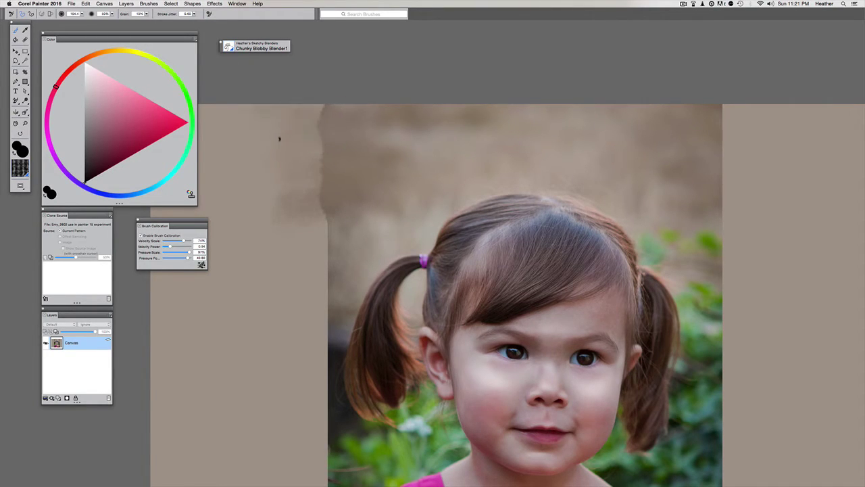
{"action": "mouse_move", "coordinate": [316, 196]}
{"action": "left_mouse_down"}
{"action": "mouse_move", "coordinate": [344, 120]}
{"action": "mouse_move", "coordinate": [266, 174]}
{"action": "mouse_move", "coordinate": [262, 158]}
{"action": "mouse_move", "coordinate": [348, 116]}
{"action": "mouse_move", "coordinate": [252, 137]}
{"action": "left_mouse_up"}
{"action": "mouse_move", "coordinate": [268, 193]}
{"action": "left_mouse_down"}
{"action": "mouse_move", "coordinate": [322, 200]}
{"action": "mouse_move", "coordinate": [300, 242]}
{"action": "mouse_move", "coordinate": [318, 243]}
{"action": "mouse_move", "coordinate": [325, 214]}
{"action": "left_mouse_up"}
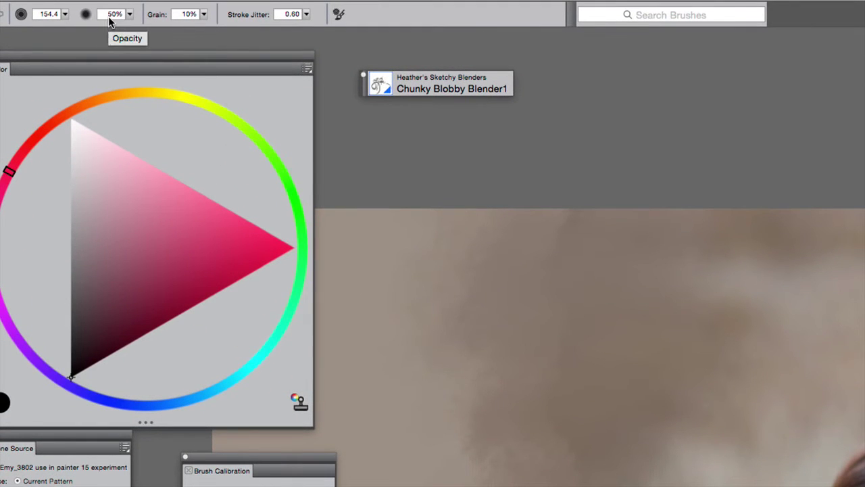
- Set the brush opacity to 100% and pull the dark background beside the left ponytail out over the tan border
{"action": "left_click_drag", "start_coordinate": [129, 14], "coordinate": [130, 31]}
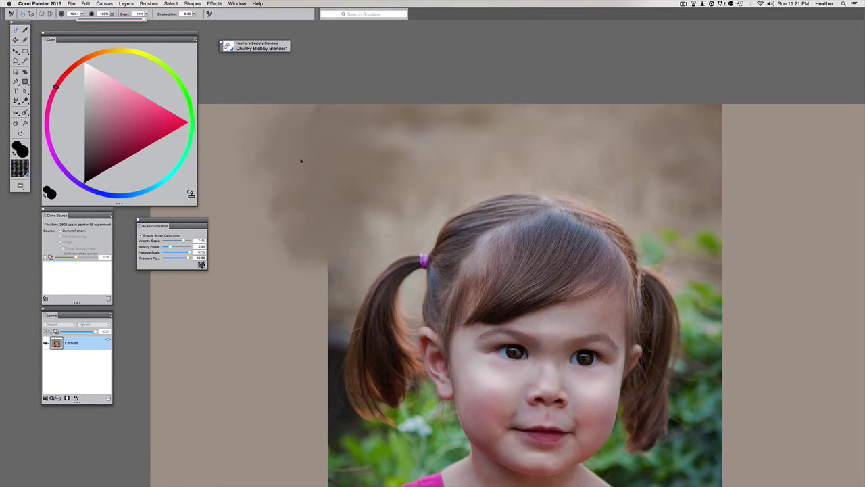
{"action": "left_click_drag", "start_coordinate": [326, 243], "coordinate": [378, 143]}
{"action": "mouse_move", "coordinate": [385, 169]}
{"action": "left_mouse_down"}
{"action": "mouse_move", "coordinate": [347, 188]}
{"action": "mouse_move", "coordinate": [382, 200]}
{"action": "mouse_move", "coordinate": [377, 247]}
{"action": "mouse_move", "coordinate": [367, 209]}
{"action": "mouse_move", "coordinate": [342, 265]}
{"action": "mouse_move", "coordinate": [318, 290]}
{"action": "mouse_move", "coordinate": [293, 284]}
{"action": "left_mouse_up"}
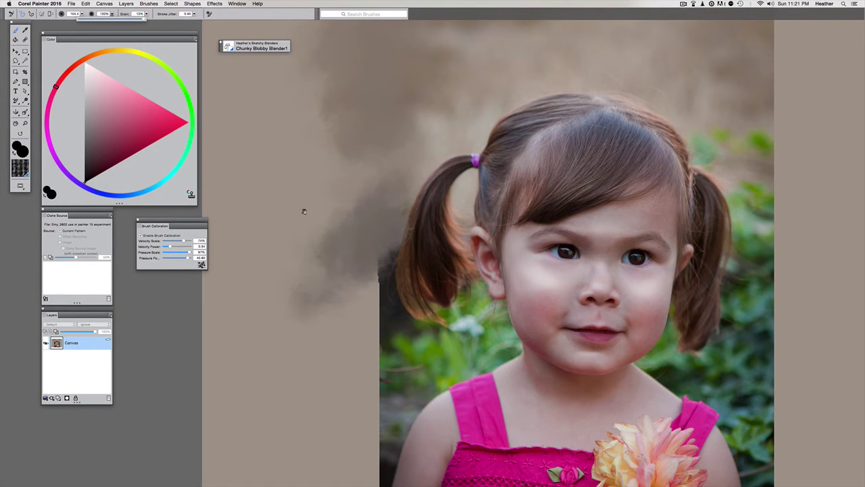
{"action": "scroll", "coordinate": [308, 230], "scroll_direction": "down", "scroll_amount": 1}
{"action": "mouse_move", "coordinate": [315, 248]}
{"action": "left_mouse_down"}
{"action": "mouse_move", "coordinate": [394, 239]}
{"action": "mouse_move", "coordinate": [368, 313]}
{"action": "mouse_move", "coordinate": [379, 299]}
{"action": "mouse_move", "coordinate": [386, 242]}
{"action": "mouse_move", "coordinate": [354, 292]}
{"action": "mouse_move", "coordinate": [362, 240]}
{"action": "left_mouse_up"}
{"action": "left_click_drag", "start_coordinate": [369, 246], "coordinate": [385, 198]}
{"action": "mouse_move", "coordinate": [399, 253]}
{"action": "left_mouse_down"}
{"action": "mouse_move", "coordinate": [327, 294]}
{"action": "mouse_move", "coordinate": [382, 179]}
{"action": "mouse_move", "coordinate": [298, 297]}
{"action": "mouse_move", "coordinate": [301, 327]}
{"action": "mouse_move", "coordinate": [320, 285]}
{"action": "left_mouse_up"}
{"action": "mouse_move", "coordinate": [369, 263]}
{"action": "left_mouse_down"}
{"action": "mouse_move", "coordinate": [401, 276]}
{"action": "mouse_move", "coordinate": [392, 280]}
{"action": "mouse_move", "coordinate": [409, 318]}
{"action": "mouse_move", "coordinate": [372, 303]}
{"action": "mouse_move", "coordinate": [419, 291]}
{"action": "mouse_move", "coordinate": [351, 278]}
{"action": "mouse_move", "coordinate": [340, 302]}
{"action": "mouse_move", "coordinate": [355, 317]}
{"action": "left_mouse_up"}
- Continue smearing the dark and green background outward from the ponytail down to the girl's shoulder and arm
{"action": "key", "text": "super+plus"}
{"action": "key", "text": "super+plus"}
{"action": "key", "text": "super+plus"}
{"action": "left_click_drag", "start_coordinate": [313, 230], "coordinate": [347, 329]}
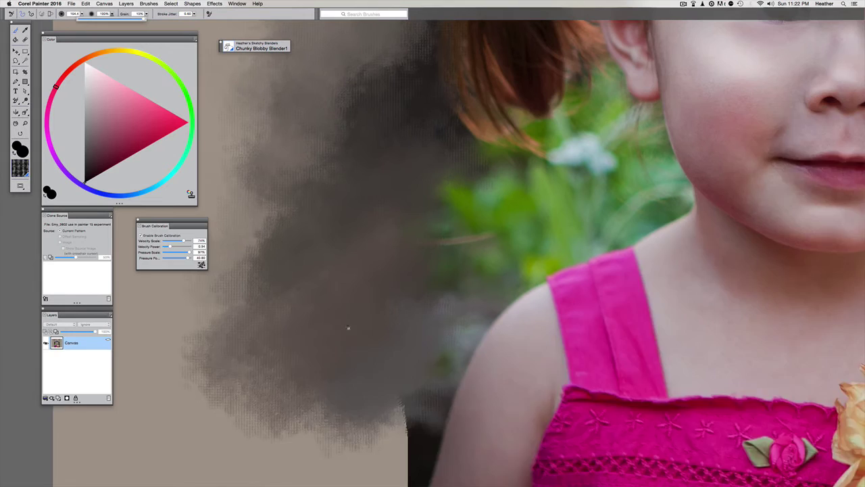
{"action": "mouse_move", "coordinate": [423, 167]}
{"action": "left_mouse_down"}
{"action": "mouse_move", "coordinate": [334, 271]}
{"action": "mouse_move", "coordinate": [324, 241]}
{"action": "left_mouse_up"}
{"action": "key", "text": "super+minus"}
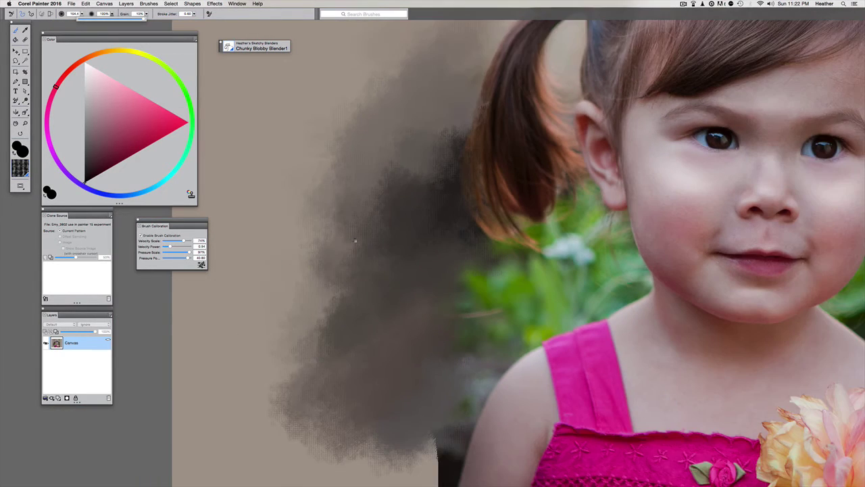
{"action": "mouse_move", "coordinate": [407, 198]}
{"action": "left_mouse_down"}
{"action": "mouse_move", "coordinate": [402, 86]}
{"action": "mouse_move", "coordinate": [363, 81]}
{"action": "left_mouse_up"}
{"action": "mouse_move", "coordinate": [412, 365]}
{"action": "left_mouse_down"}
{"action": "mouse_move", "coordinate": [411, 294]}
{"action": "mouse_move", "coordinate": [372, 300]}
{"action": "mouse_move", "coordinate": [404, 266]}
{"action": "mouse_move", "coordinate": [345, 288]}
{"action": "mouse_move", "coordinate": [404, 324]}
{"action": "mouse_move", "coordinate": [446, 289]}
{"action": "mouse_move", "coordinate": [386, 217]}
{"action": "mouse_move", "coordinate": [332, 276]}
{"action": "mouse_move", "coordinate": [458, 147]}
{"action": "left_mouse_up"}
{"action": "key", "text": "super+minus"}
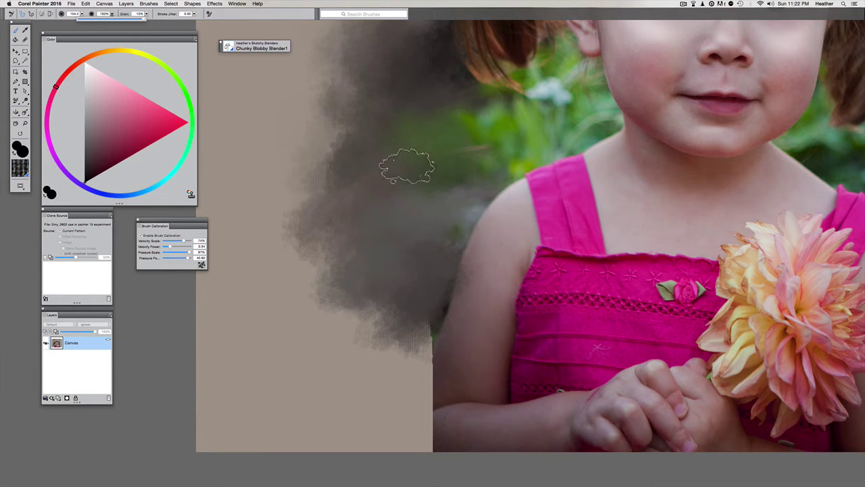
{"action": "scroll", "coordinate": [344, 199], "scroll_direction": "up", "scroll_amount": 5}
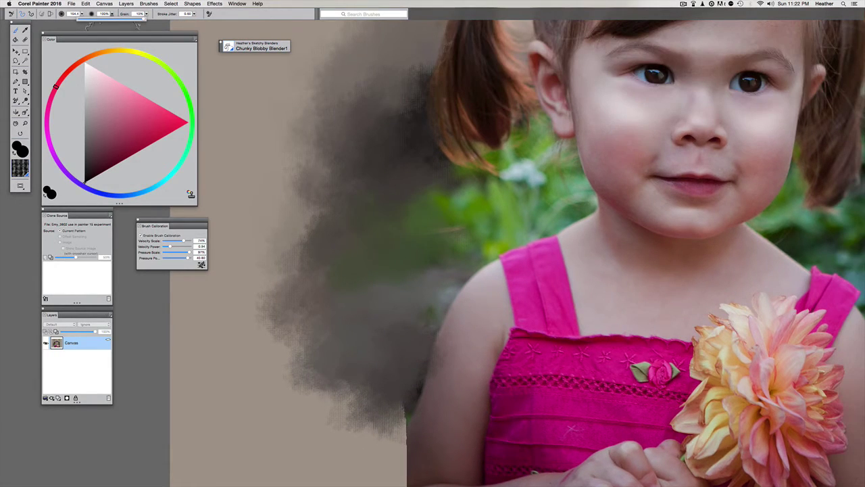
- Lower the brush opacity to 30% and soften the blended background on the left side of the portrait
{"action": "left_click", "coordinate": [102, 14]}
{"action": "type", "text": "30"}
{"action": "key", "text": "Return"}
{"action": "left_click_drag", "start_coordinate": [397, 264], "coordinate": [409, 269]}
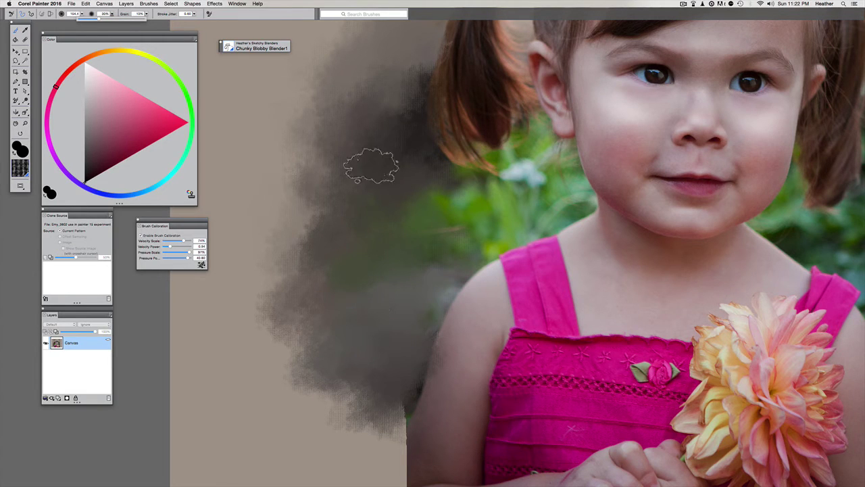
{"action": "scroll", "coordinate": [363, 226], "scroll_direction": "up", "scroll_amount": 5}
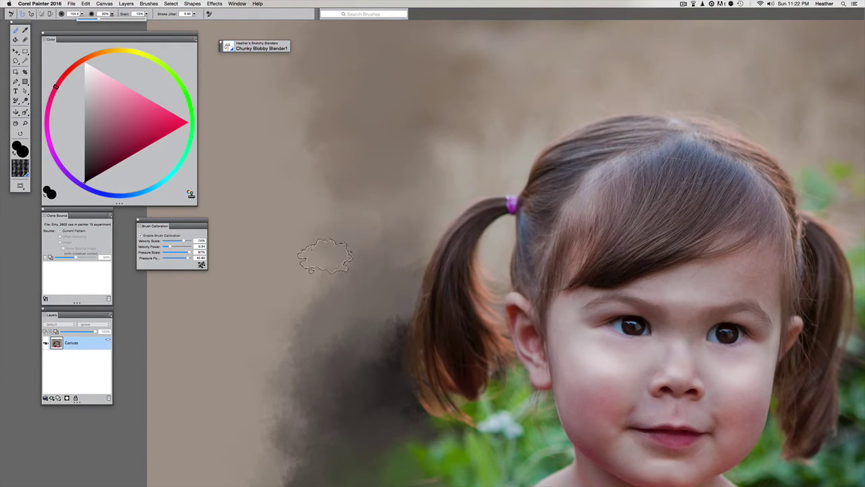
{"action": "key", "text": "super+minus"}
{"action": "mouse_move", "coordinate": [380, 245]}
{"action": "left_mouse_down"}
{"action": "mouse_move", "coordinate": [297, 180]}
{"action": "mouse_move", "coordinate": [296, 192]}
{"action": "left_mouse_up"}
- Switch to the Chunky Sargent Blend brush variant for working on the upper background
{"action": "left_click", "coordinate": [256, 46]}
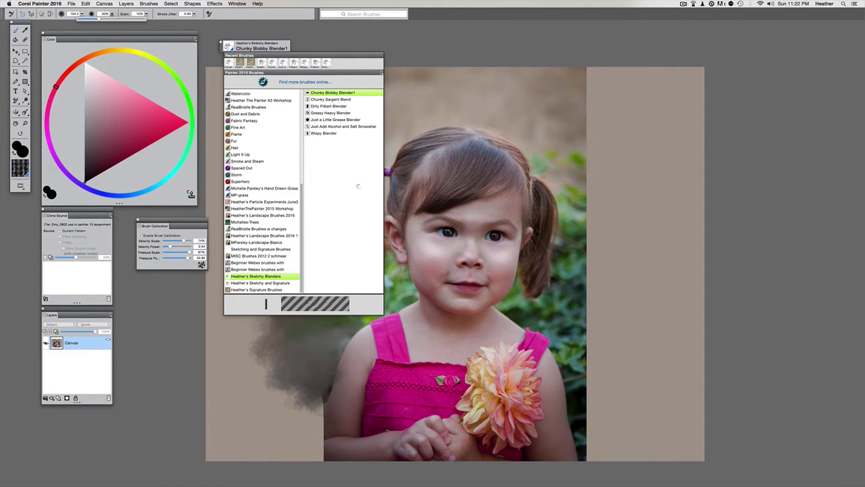
{"action": "scroll", "coordinate": [264, 133], "scroll_direction": "up", "scroll_amount": 2}
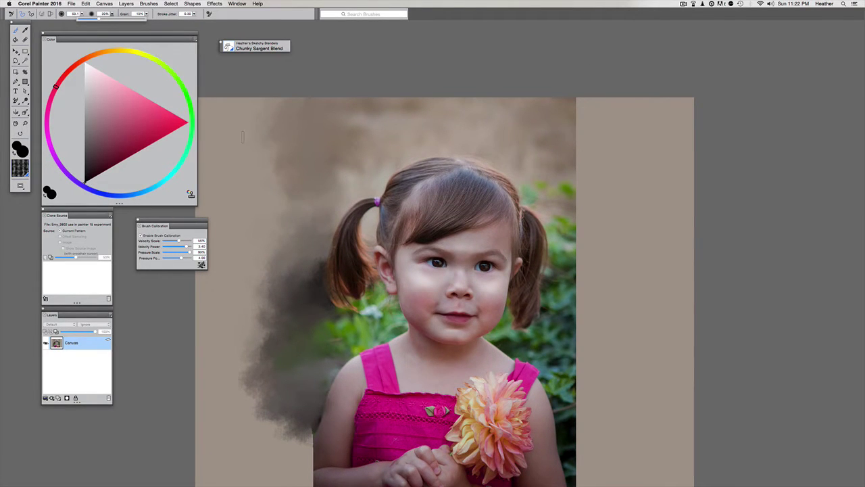
{"action": "key", "text": "super+plus"}
{"action": "scroll", "coordinate": [451, 270], "scroll_direction": "up", "scroll_amount": 4}
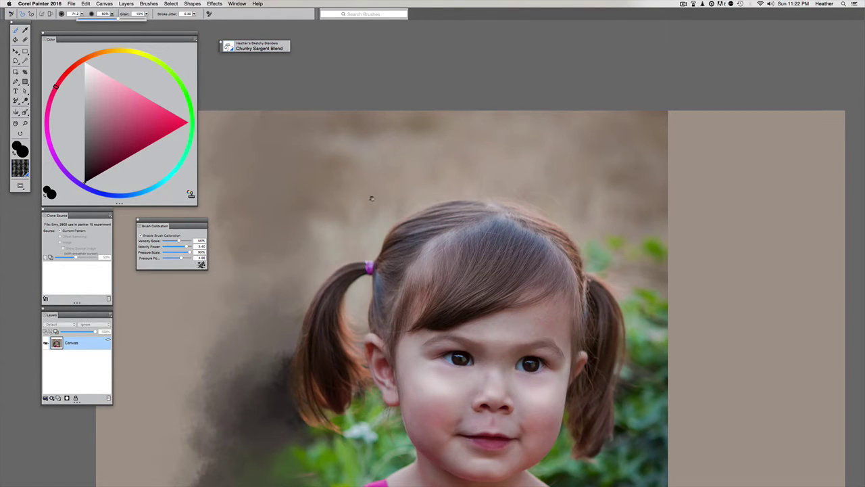
- Blend the background above the left ponytail with chunky, angled strokes
{"action": "left_click_drag", "start_coordinate": [371, 198], "coordinate": [430, 190]}
{"action": "key", "text": "super+plus"}
{"action": "mouse_move", "coordinate": [361, 223]}
{"action": "left_mouse_down"}
{"action": "mouse_move", "coordinate": [338, 179]}
{"action": "mouse_move", "coordinate": [379, 203]}
{"action": "mouse_move", "coordinate": [373, 151]}
{"action": "left_mouse_up"}
{"action": "mouse_move", "coordinate": [328, 201]}
{"action": "left_mouse_down"}
{"action": "mouse_move", "coordinate": [340, 249]}
{"action": "mouse_move", "coordinate": [301, 185]}
{"action": "left_mouse_up"}
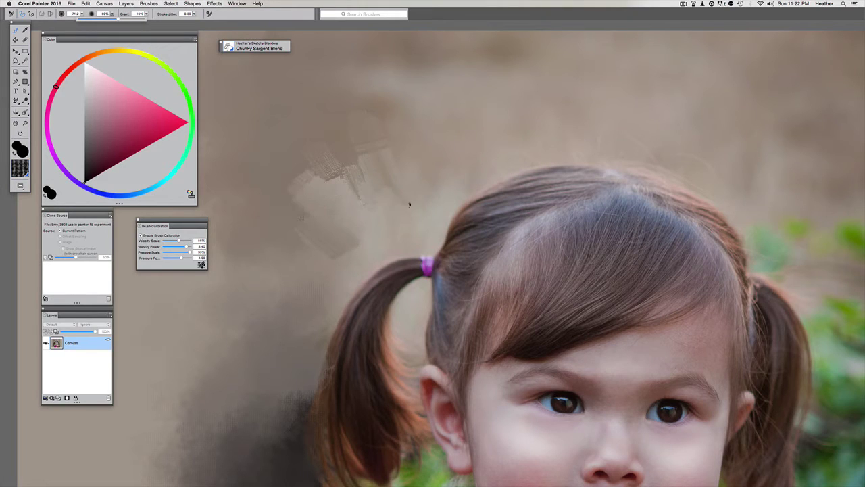
{"action": "mouse_move", "coordinate": [409, 204]}
{"action": "left_mouse_down"}
{"action": "mouse_move", "coordinate": [442, 179]}
{"action": "mouse_move", "coordinate": [373, 212]}
{"action": "mouse_move", "coordinate": [450, 159]}
{"action": "left_mouse_up"}
{"action": "left_click_drag", "start_coordinate": [390, 199], "coordinate": [460, 138]}
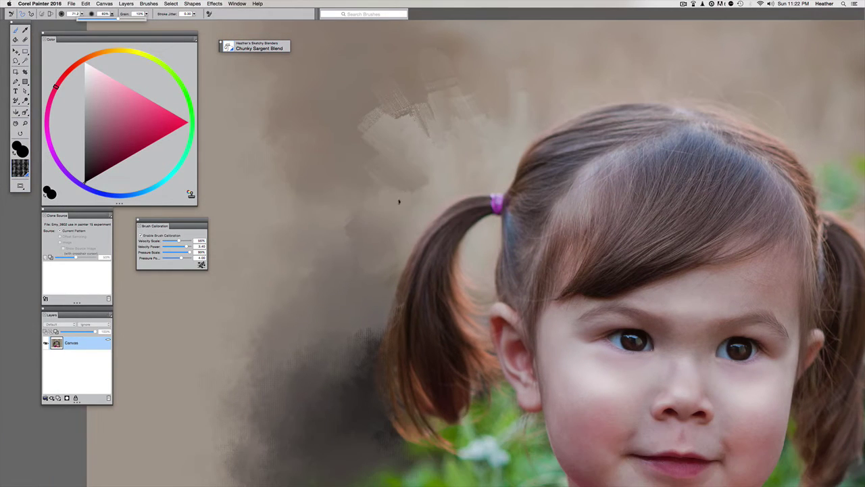
- Carry the chunky blending strokes down beside the left ponytail, pulling the light background into the dark area
{"action": "mouse_move", "coordinate": [399, 201]}
{"action": "left_mouse_down"}
{"action": "mouse_move", "coordinate": [347, 190]}
{"action": "mouse_move", "coordinate": [349, 221]}
{"action": "left_mouse_up"}
{"action": "left_click_drag", "start_coordinate": [367, 259], "coordinate": [358, 310]}
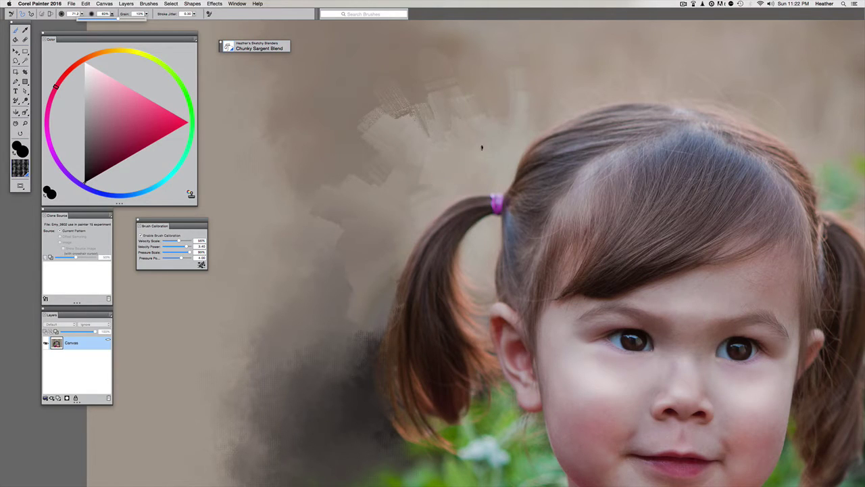
{"action": "mouse_move", "coordinate": [349, 277]}
{"action": "left_mouse_down"}
{"action": "mouse_move", "coordinate": [311, 304]}
{"action": "mouse_move", "coordinate": [379, 238]}
{"action": "mouse_move", "coordinate": [374, 257]}
{"action": "mouse_move", "coordinate": [411, 249]}
{"action": "mouse_move", "coordinate": [396, 331]}
{"action": "left_mouse_up"}
{"action": "mouse_move", "coordinate": [404, 230]}
{"action": "left_mouse_down"}
{"action": "mouse_move", "coordinate": [374, 331]}
{"action": "mouse_move", "coordinate": [392, 337]}
{"action": "mouse_move", "coordinate": [425, 314]}
{"action": "left_mouse_up"}
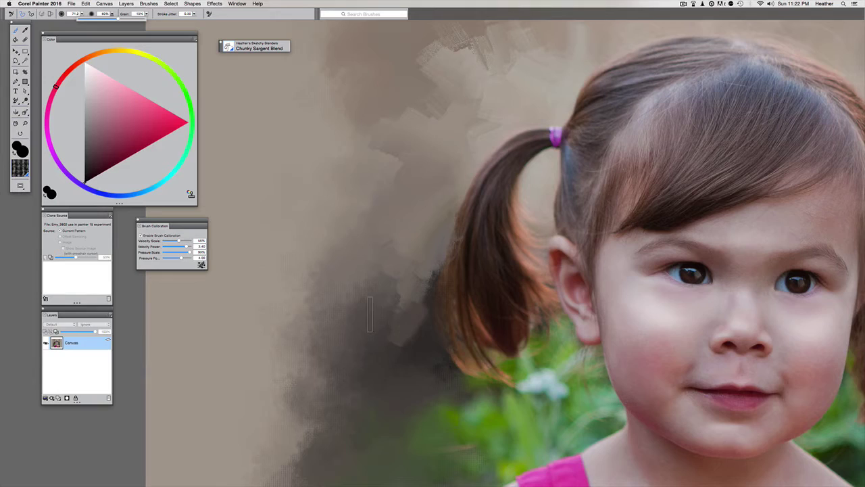
{"action": "left_click_drag", "start_coordinate": [356, 270], "coordinate": [374, 278]}
{"action": "scroll", "coordinate": [375, 277], "scroll_direction": "up", "scroll_amount": 3}
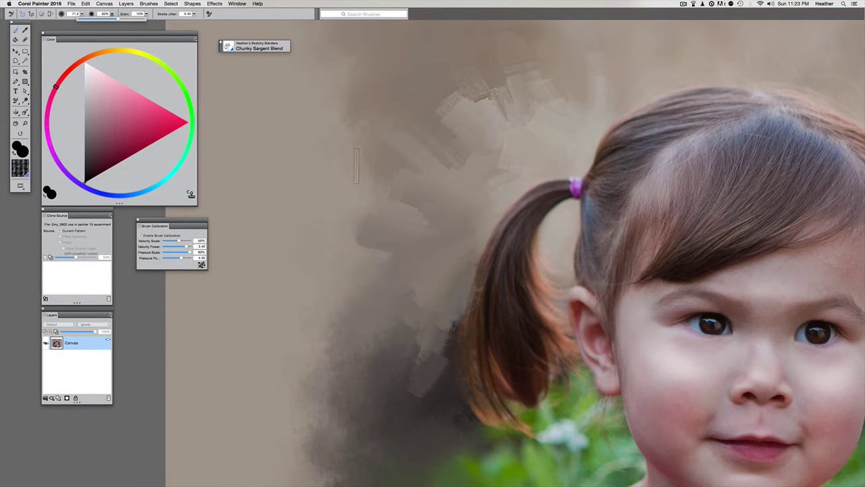
{"action": "mouse_move", "coordinate": [372, 229]}
{"action": "left_mouse_down"}
{"action": "mouse_move", "coordinate": [343, 264]}
{"action": "mouse_move", "coordinate": [407, 239]}
{"action": "mouse_move", "coordinate": [398, 209]}
{"action": "mouse_move", "coordinate": [329, 288]}
{"action": "left_mouse_up"}
{"action": "key", "text": "super+minus"}
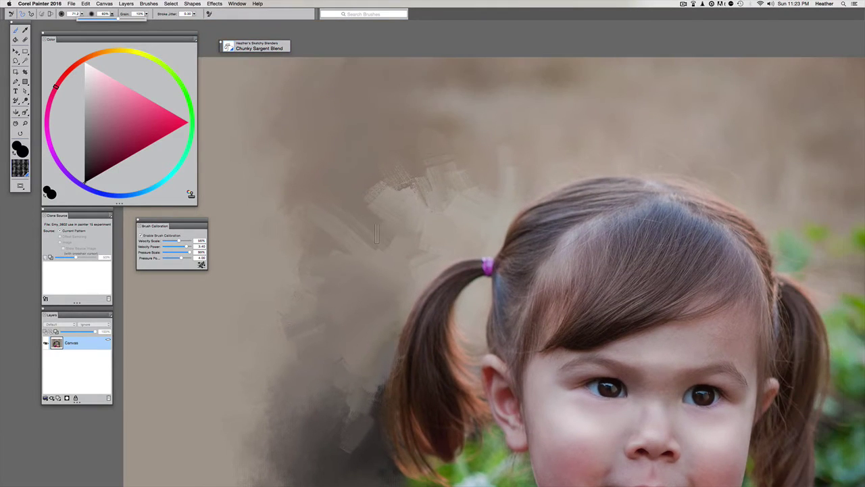
- Blend the tan and brown background above the girl's head up to the photo's upper edge
{"action": "left_click_drag", "start_coordinate": [426, 221], "coordinate": [411, 271]}
{"action": "mouse_move", "coordinate": [474, 232]}
{"action": "left_mouse_down"}
{"action": "mouse_move", "coordinate": [453, 166]}
{"action": "mouse_move", "coordinate": [447, 196]}
{"action": "mouse_move", "coordinate": [419, 158]}
{"action": "mouse_move", "coordinate": [386, 144]}
{"action": "mouse_move", "coordinate": [427, 135]}
{"action": "mouse_move", "coordinate": [400, 127]}
{"action": "mouse_move", "coordinate": [436, 100]}
{"action": "mouse_move", "coordinate": [465, 119]}
{"action": "left_mouse_up"}
{"action": "mouse_move", "coordinate": [518, 128]}
{"action": "left_mouse_down"}
{"action": "mouse_move", "coordinate": [535, 147]}
{"action": "mouse_move", "coordinate": [552, 119]}
{"action": "mouse_move", "coordinate": [562, 141]}
{"action": "left_mouse_up"}
{"action": "key", "text": "super+minus"}
{"action": "left_click_drag", "start_coordinate": [380, 204], "coordinate": [413, 157]}
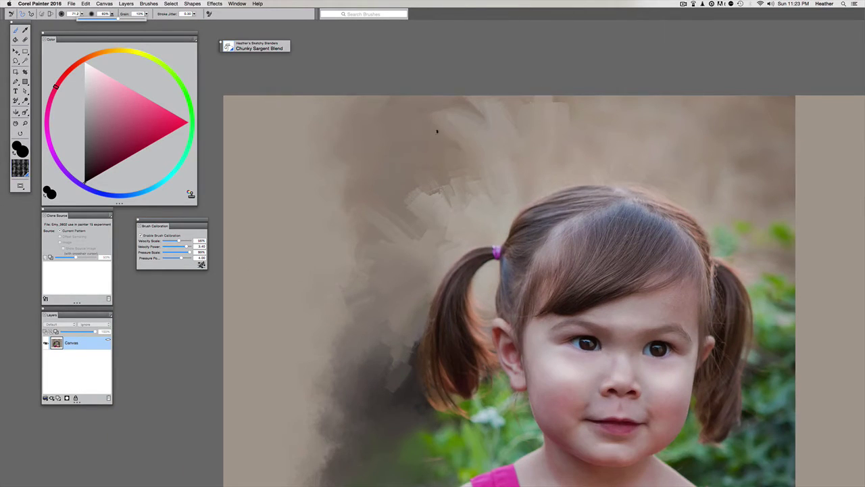
{"action": "mouse_move", "coordinate": [459, 138]}
{"action": "left_mouse_down"}
{"action": "mouse_move", "coordinate": [447, 121]}
{"action": "mouse_move", "coordinate": [436, 149]}
{"action": "left_mouse_up"}
{"action": "mouse_move", "coordinate": [456, 117]}
{"action": "left_mouse_down"}
{"action": "mouse_move", "coordinate": [467, 123]}
{"action": "mouse_move", "coordinate": [423, 204]}
{"action": "left_mouse_up"}
- Extend choppy strokes from the upper-left background outward into the plain tan border
{"action": "key", "text": "super+plus"}
{"action": "left_click_drag", "start_coordinate": [461, 164], "coordinate": [494, 199]}
{"action": "left_click_drag", "start_coordinate": [383, 220], "coordinate": [399, 146]}
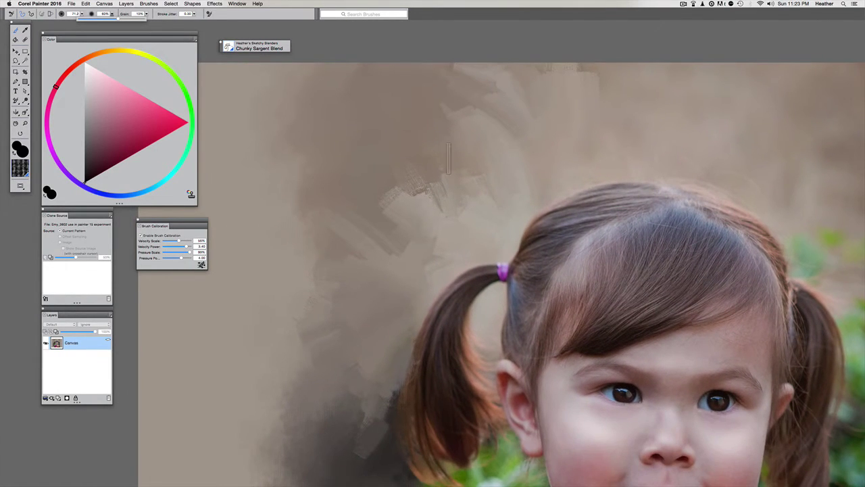
{"action": "left_click_drag", "start_coordinate": [353, 200], "coordinate": [343, 143]}
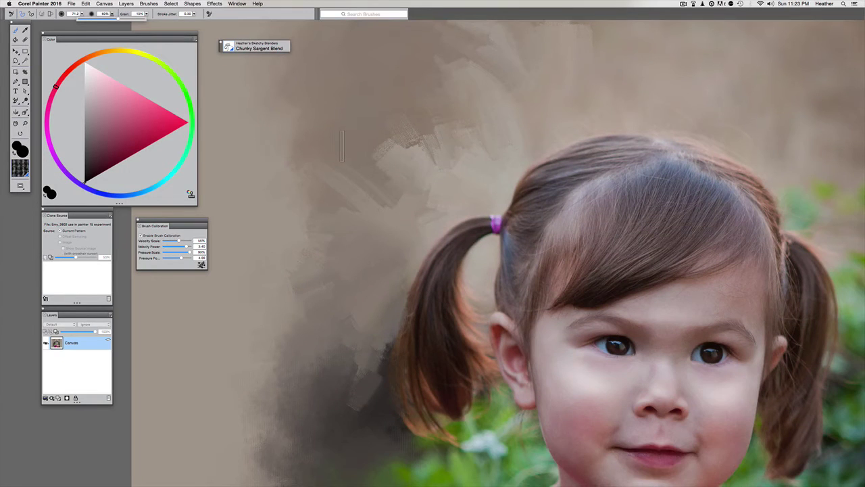
{"action": "scroll", "coordinate": [255, 257], "scroll_direction": "down", "scroll_amount": 5}
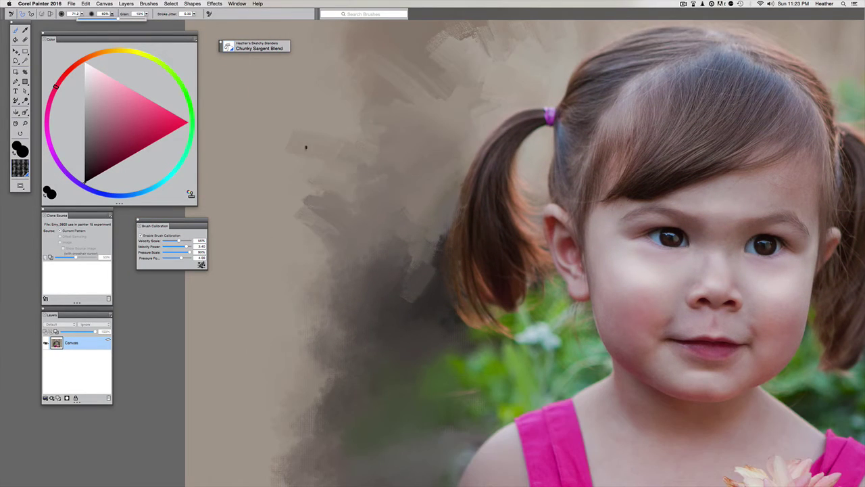
- Try chunky blending strokes on the girl's cheek and undo them
{"action": "scroll", "coordinate": [359, 285], "scroll_direction": "right", "scroll_amount": 3}
{"action": "scroll", "coordinate": [358, 285], "scroll_direction": "down", "scroll_amount": 2}
{"action": "mouse_move", "coordinate": [573, 272]}
{"action": "left_mouse_down"}
{"action": "mouse_move", "coordinate": [550, 248]}
{"action": "mouse_move", "coordinate": [539, 204]}
{"action": "mouse_move", "coordinate": [525, 226]}
{"action": "mouse_move", "coordinate": [524, 267]}
{"action": "mouse_move", "coordinate": [537, 286]}
{"action": "mouse_move", "coordinate": [549, 275]}
{"action": "mouse_move", "coordinate": [564, 319]}
{"action": "mouse_move", "coordinate": [600, 337]}
{"action": "mouse_move", "coordinate": [545, 279]}
{"action": "mouse_move", "coordinate": [544, 249]}
{"action": "mouse_move", "coordinate": [558, 274]}
{"action": "mouse_move", "coordinate": [562, 207]}
{"action": "left_mouse_up"}
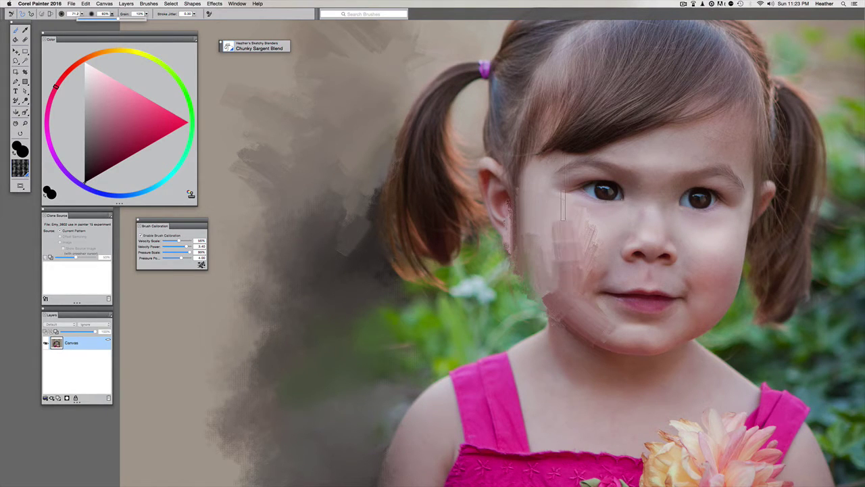
{"action": "key", "text": "super+z"}
- Reduce the brush size and blend both pink dress straps with lengthwise strokes
{"action": "left_click_drag", "start_coordinate": [431, 84], "coordinate": [402, 180]}
{"action": "key", "text": "super+minus"}
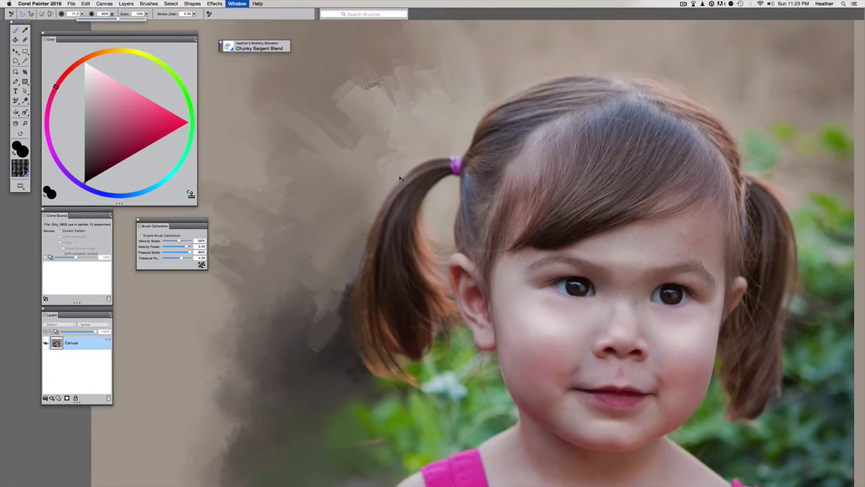
{"action": "scroll", "coordinate": [410, 242], "scroll_direction": "down", "scroll_amount": 10}
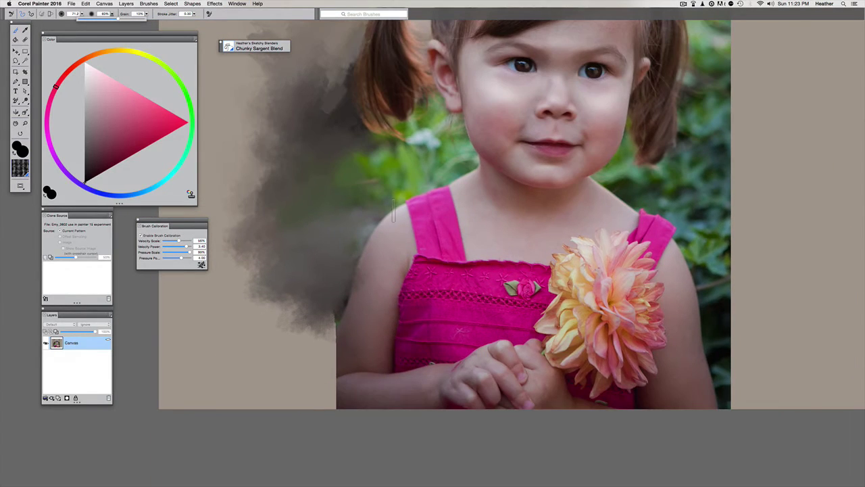
{"action": "mouse_move", "coordinate": [390, 198]}
{"action": "left_mouse_down"}
{"action": "mouse_move", "coordinate": [426, 231]}
{"action": "mouse_move", "coordinate": [415, 207]}
{"action": "mouse_move", "coordinate": [431, 240]}
{"action": "mouse_move", "coordinate": [420, 204]}
{"action": "mouse_move", "coordinate": [439, 191]}
{"action": "mouse_move", "coordinate": [456, 264]}
{"action": "mouse_move", "coordinate": [439, 206]}
{"action": "mouse_move", "coordinate": [447, 242]}
{"action": "left_mouse_up"}
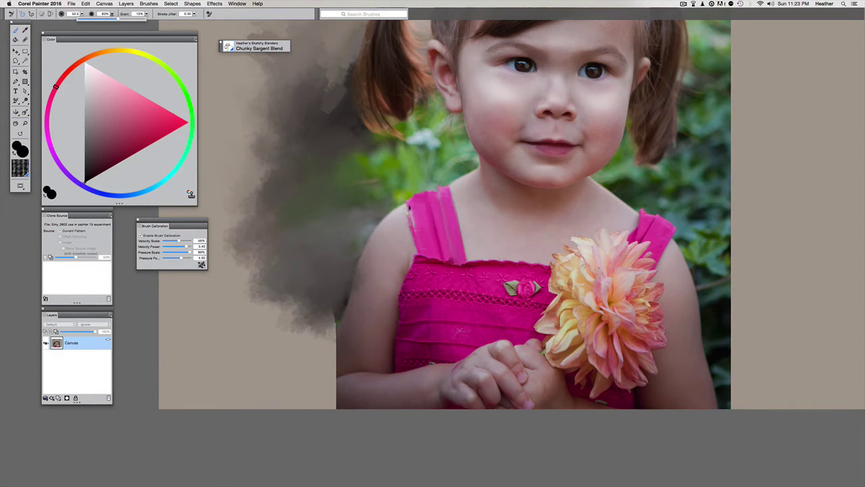
{"action": "left_click_drag", "start_coordinate": [409, 208], "coordinate": [414, 226]}
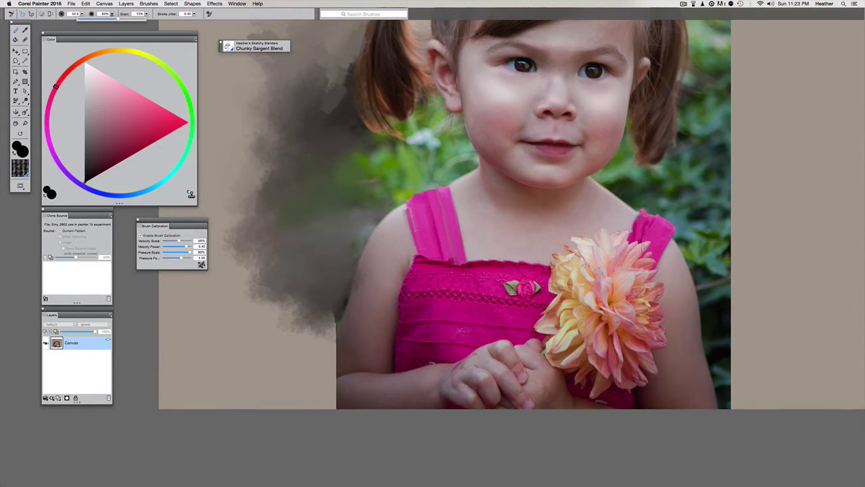
{"action": "scroll", "coordinate": [583, 203], "scroll_direction": "down", "scroll_amount": 3}
{"action": "scroll", "coordinate": [582, 164], "scroll_direction": "up", "scroll_amount": 5}
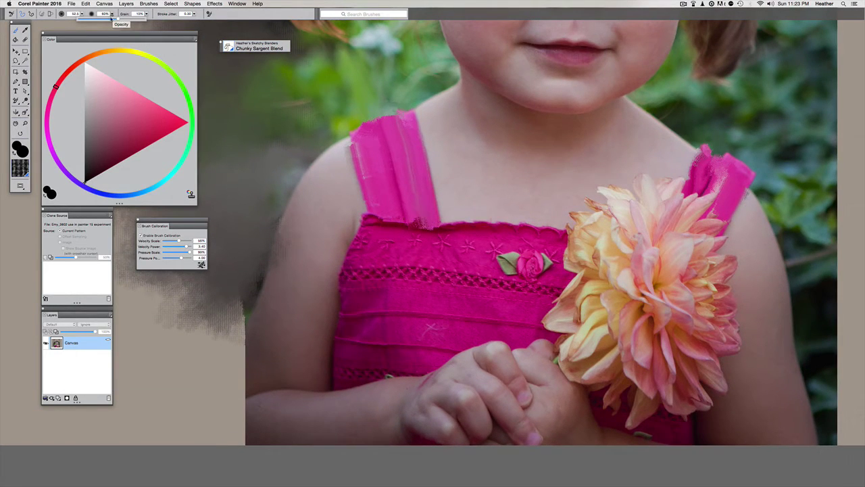
- Lower the brush opacity to 21% and smear the dress's upper edge, embroidery and rosette into painterly strokes
{"action": "left_click_drag", "start_coordinate": [112, 19], "coordinate": [94, 19]}
{"action": "left_click_drag", "start_coordinate": [366, 223], "coordinate": [470, 226]}
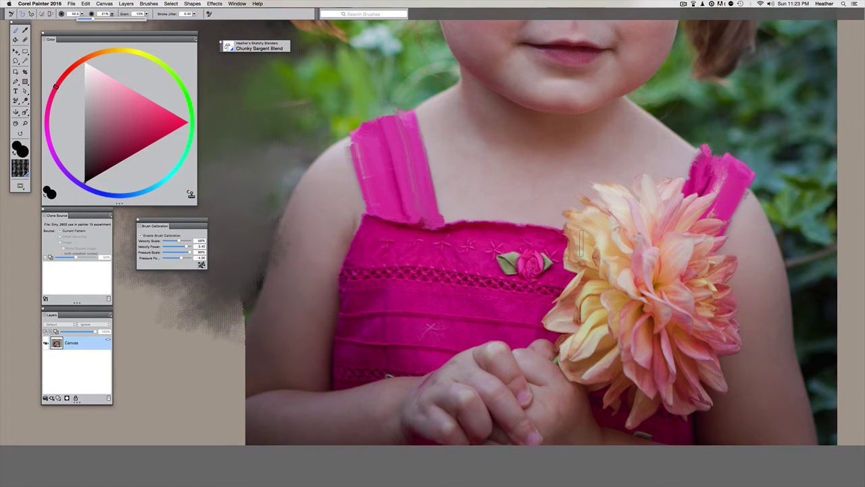
{"action": "left_click_drag", "start_coordinate": [469, 265], "coordinate": [564, 260]}
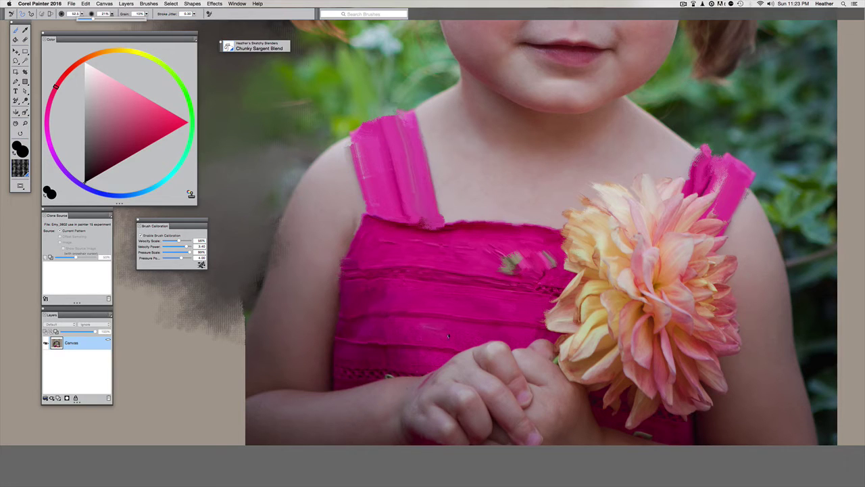
- Switch to the Dirty Filbert Blender variant and reset it to its default settings
{"action": "key", "text": "super+minus"}
{"action": "key", "text": "super+minus"}
{"action": "key", "text": "super+minus"}
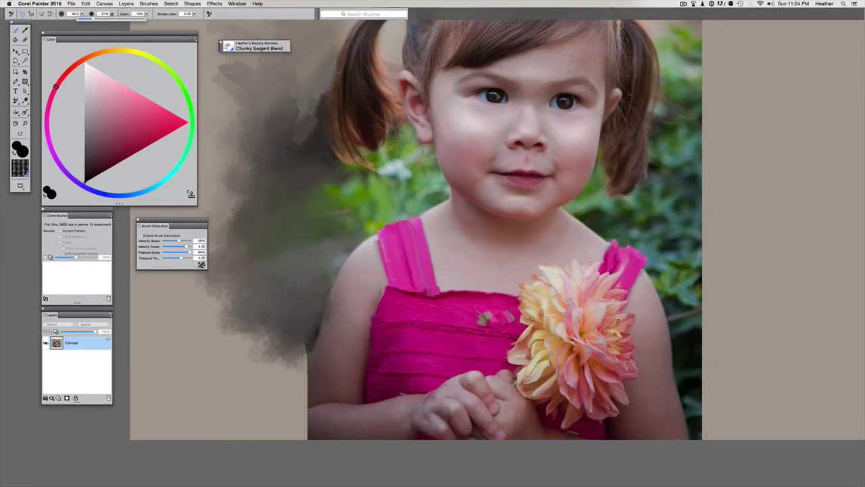
{"action": "key", "text": "super+minus"}
{"action": "left_click_drag", "start_coordinate": [360, 81], "coordinate": [303, 171]}
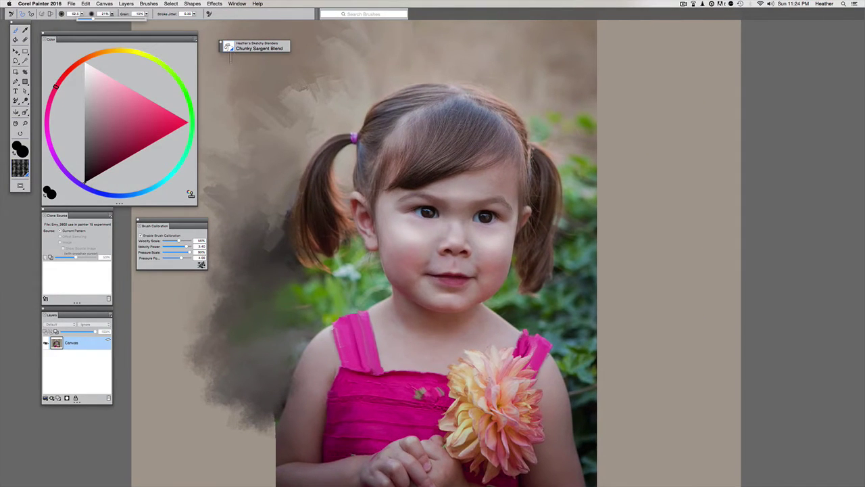
{"action": "left_click", "coordinate": [229, 47]}
{"action": "left_click", "coordinate": [325, 103]}
{"action": "key", "text": "super+plus"}
{"action": "left_click_drag", "start_coordinate": [373, 265], "coordinate": [333, 142]}
{"action": "left_click", "coordinate": [12, 15]}
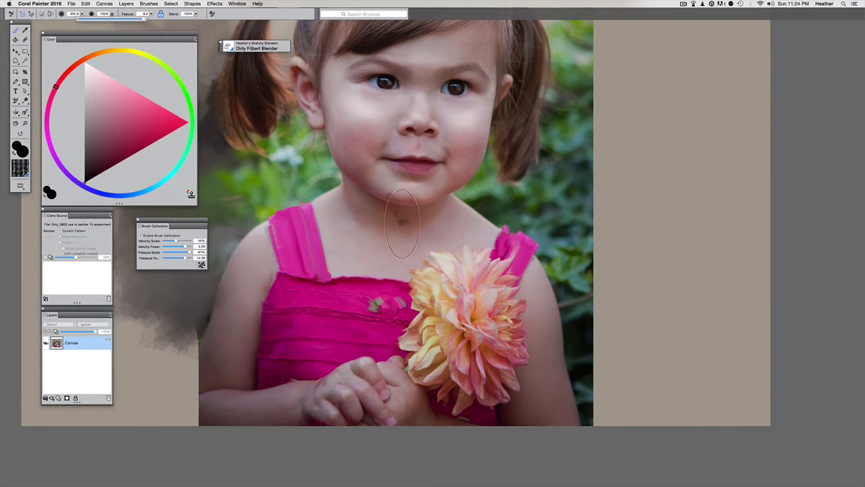
- Try a large blending stroke across the girl's neck and chin and undo it
{"action": "left_click_drag", "start_coordinate": [401, 223], "coordinate": [436, 288]}
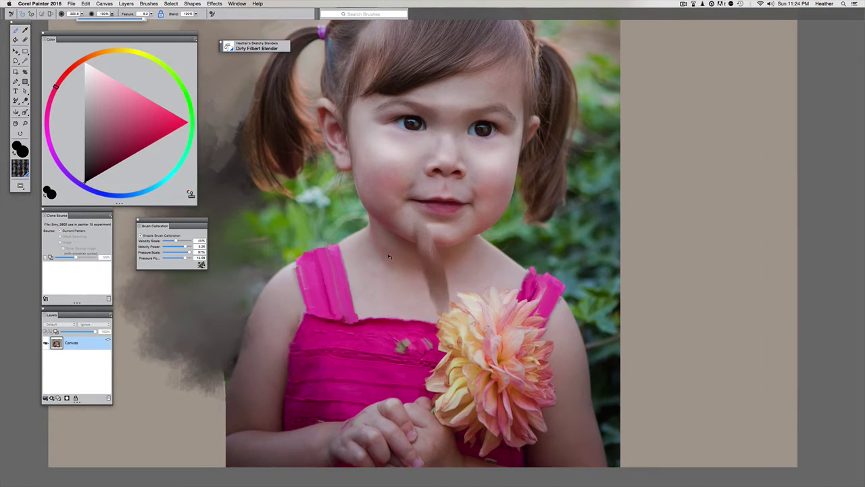
{"action": "key", "text": "super+z"}
{"action": "mouse_move", "coordinate": [389, 241]}
{"action": "left_mouse_down"}
{"action": "mouse_move", "coordinate": [405, 251]}
{"action": "mouse_move", "coordinate": [422, 217]}
{"action": "mouse_move", "coordinate": [542, 227]}
{"action": "left_mouse_up"}
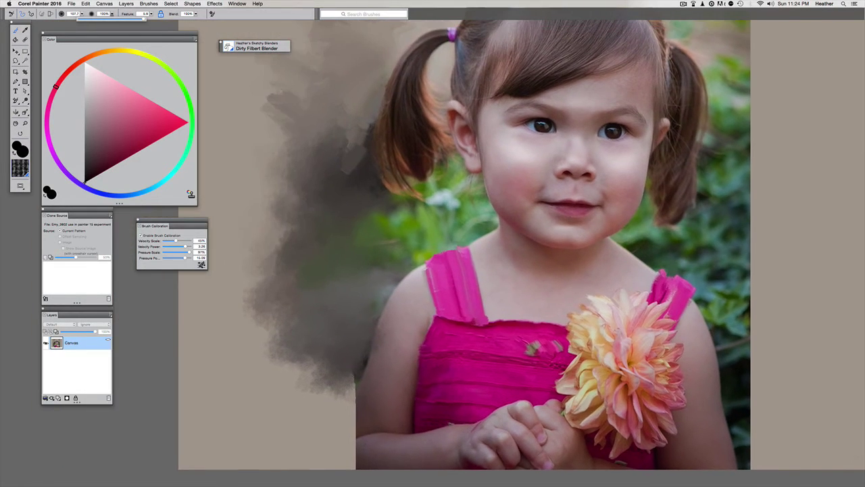
- Reduce the brush size and blend the green foliage between the left ponytail and the shoulder
{"action": "scroll", "coordinate": [421, 227], "scroll_direction": "up", "scroll_amount": 5}
{"action": "scroll", "coordinate": [406, 223], "scroll_direction": "left", "scroll_amount": 3}
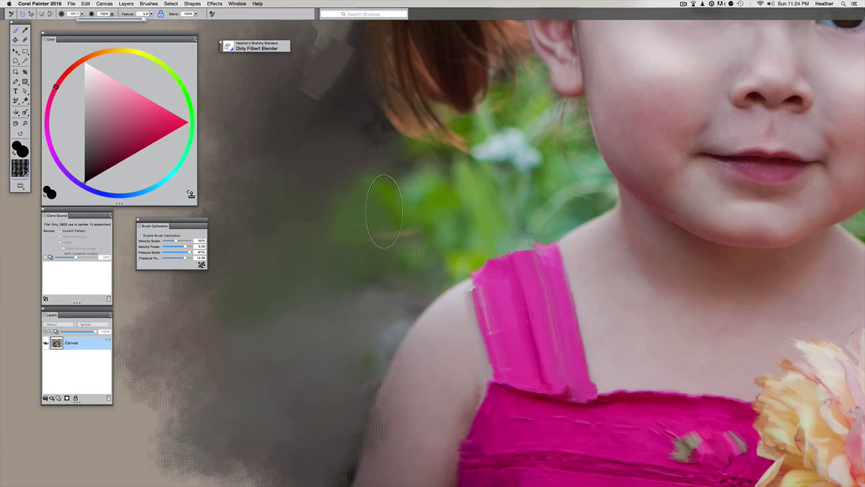
{"action": "key", "text": "bracketleft"}
{"action": "key", "text": "bracketleft"}
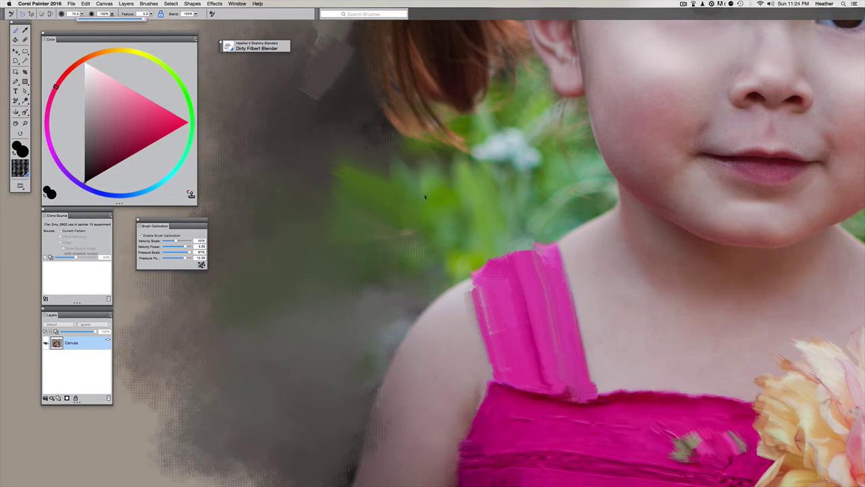
{"action": "mouse_move", "coordinate": [418, 218]}
{"action": "left_mouse_down"}
{"action": "mouse_move", "coordinate": [443, 231]}
{"action": "mouse_move", "coordinate": [451, 241]}
{"action": "mouse_move", "coordinate": [442, 219]}
{"action": "mouse_move", "coordinate": [477, 225]}
{"action": "mouse_move", "coordinate": [397, 208]}
{"action": "mouse_move", "coordinate": [459, 244]}
{"action": "mouse_move", "coordinate": [444, 255]}
{"action": "mouse_move", "coordinate": [453, 267]}
{"action": "mouse_move", "coordinate": [476, 228]}
{"action": "left_mouse_up"}
{"action": "mouse_move", "coordinate": [469, 198]}
{"action": "left_mouse_down"}
{"action": "mouse_move", "coordinate": [460, 161]}
{"action": "mouse_move", "coordinate": [499, 232]}
{"action": "mouse_move", "coordinate": [513, 217]}
{"action": "mouse_move", "coordinate": [388, 156]}
{"action": "mouse_move", "coordinate": [416, 171]}
{"action": "mouse_move", "coordinate": [394, 201]}
{"action": "mouse_move", "coordinate": [377, 175]}
{"action": "mouse_move", "coordinate": [345, 167]}
{"action": "left_mouse_up"}
{"action": "mouse_move", "coordinate": [414, 286]}
{"action": "left_mouse_down"}
{"action": "mouse_move", "coordinate": [408, 252]}
{"action": "mouse_move", "coordinate": [445, 254]}
{"action": "mouse_move", "coordinate": [411, 268]}
{"action": "mouse_move", "coordinate": [402, 323]}
{"action": "mouse_move", "coordinate": [484, 248]}
{"action": "mouse_move", "coordinate": [405, 351]}
{"action": "left_mouse_up"}
{"action": "left_click_drag", "start_coordinate": [430, 216], "coordinate": [433, 212]}
- Blend the skin tones on the girl's upper arm and shoulder with short strokes following the form
{"action": "scroll", "coordinate": [433, 212], "scroll_direction": "down", "scroll_amount": 5}
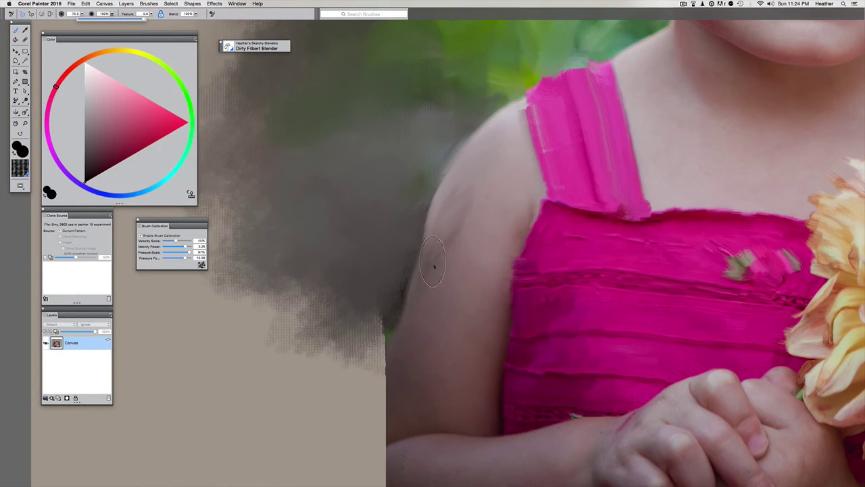
{"action": "mouse_move", "coordinate": [434, 266]}
{"action": "left_mouse_down"}
{"action": "mouse_move", "coordinate": [473, 251]}
{"action": "mouse_move", "coordinate": [464, 235]}
{"action": "mouse_move", "coordinate": [463, 274]}
{"action": "mouse_move", "coordinate": [456, 230]}
{"action": "mouse_move", "coordinate": [416, 287]}
{"action": "left_mouse_up"}
{"action": "left_click_drag", "start_coordinate": [476, 236], "coordinate": [495, 240]}
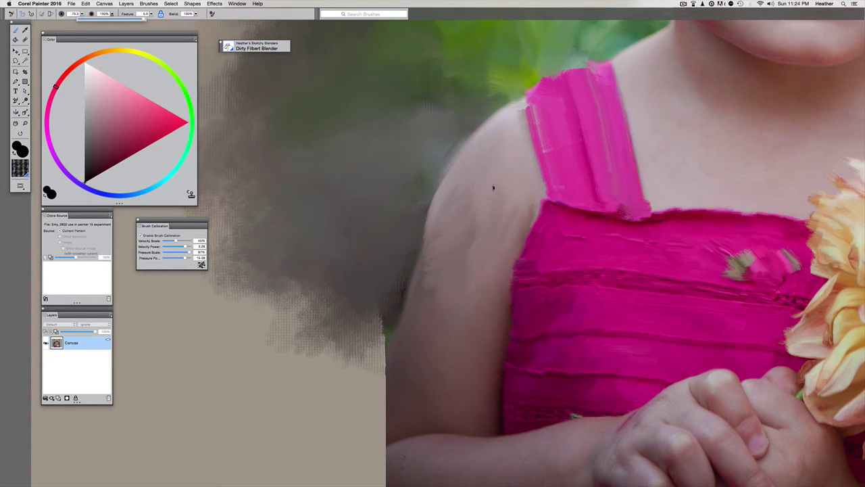
{"action": "mouse_move", "coordinate": [493, 187]}
{"action": "left_mouse_down"}
{"action": "mouse_move", "coordinate": [512, 180]}
{"action": "mouse_move", "coordinate": [513, 156]}
{"action": "left_mouse_up"}
- Pick a near-white colour and work strokes along the shoulder, the outer arm edge and the strap's upper end
{"action": "left_click_drag", "start_coordinate": [102, 81], "coordinate": [93, 67]}
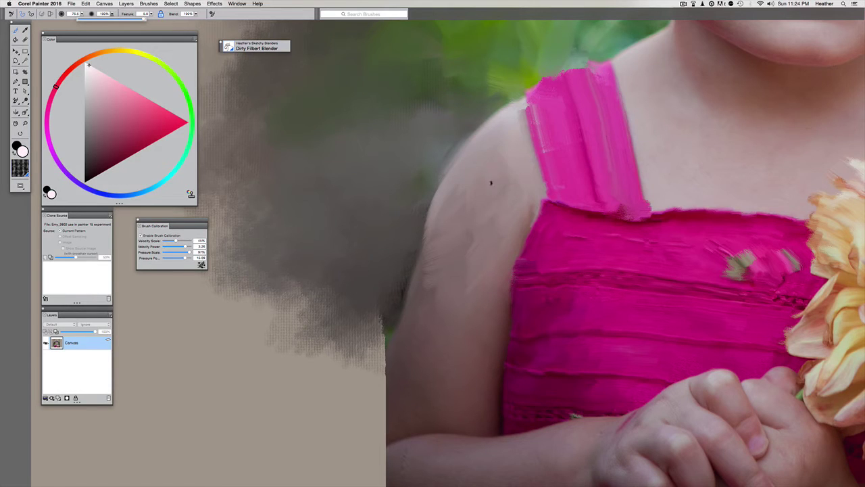
{"action": "mouse_move", "coordinate": [501, 145]}
{"action": "left_mouse_down"}
{"action": "mouse_move", "coordinate": [456, 207]}
{"action": "mouse_move", "coordinate": [414, 301]}
{"action": "left_mouse_up"}
{"action": "left_click_drag", "start_coordinate": [546, 58], "coordinate": [485, 187]}
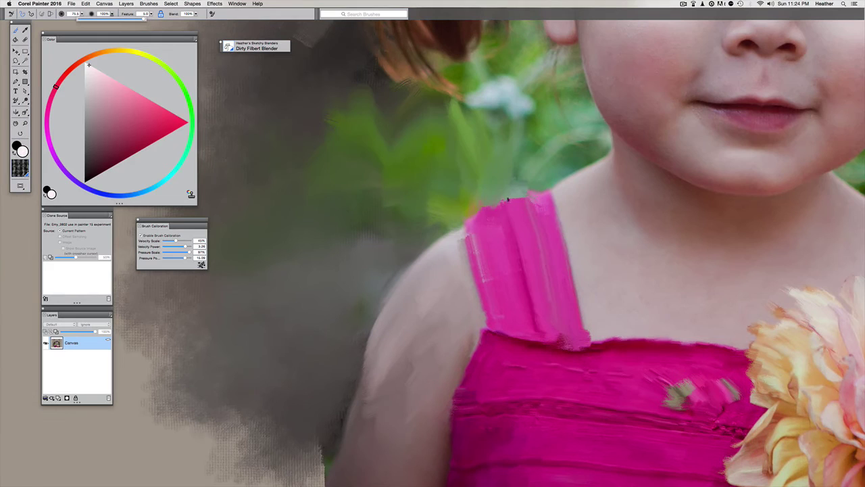
{"action": "scroll", "coordinate": [509, 198], "scroll_direction": "down", "scroll_amount": 5}
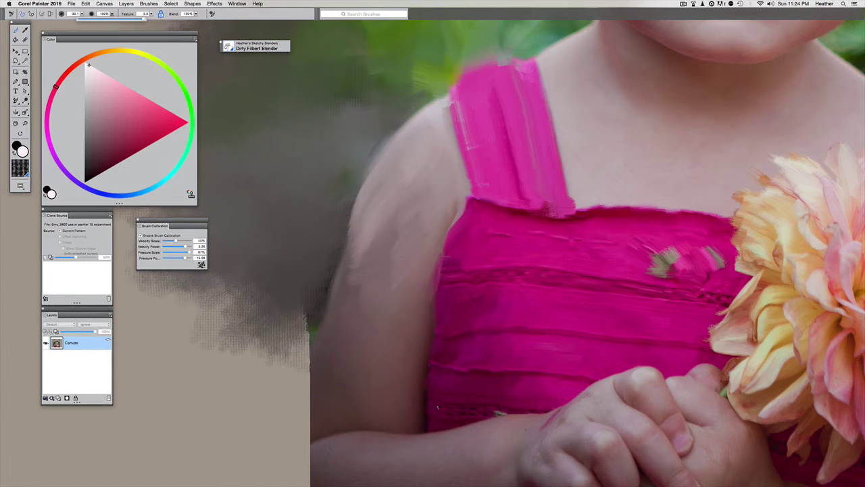
{"action": "scroll", "coordinate": [438, 407], "scroll_direction": "up", "scroll_amount": 1}
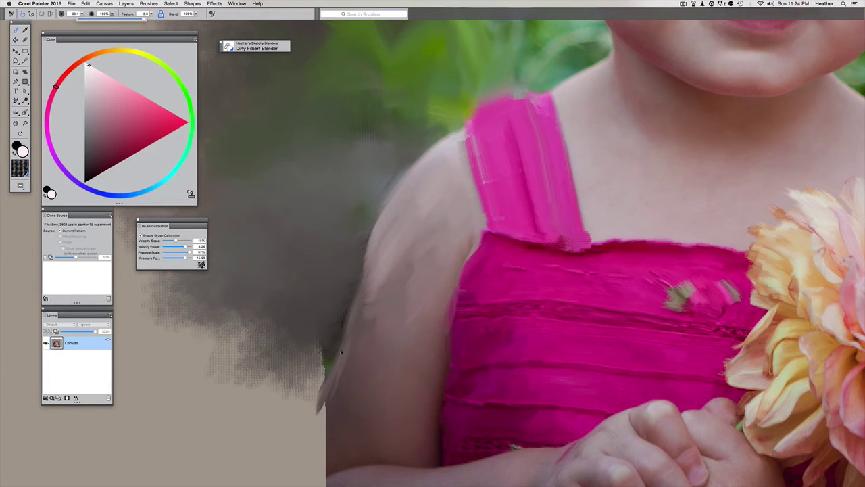
- Smear the white flower and greenery beside the neck into loose, leaf-shaped strokes
{"action": "key", "text": "super+minus"}
{"action": "mouse_move", "coordinate": [539, 76]}
{"action": "left_mouse_down"}
{"action": "mouse_move", "coordinate": [454, 255]}
{"action": "mouse_move", "coordinate": [479, 253]}
{"action": "mouse_move", "coordinate": [442, 254]}
{"action": "left_mouse_up"}
{"action": "mouse_move", "coordinate": [432, 217]}
{"action": "left_mouse_down"}
{"action": "mouse_move", "coordinate": [424, 202]}
{"action": "mouse_move", "coordinate": [455, 214]}
{"action": "left_mouse_up"}
{"action": "mouse_move", "coordinate": [421, 180]}
{"action": "left_mouse_down"}
{"action": "mouse_move", "coordinate": [437, 217]}
{"action": "mouse_move", "coordinate": [477, 250]}
{"action": "left_mouse_up"}
{"action": "key", "text": "super+minus"}
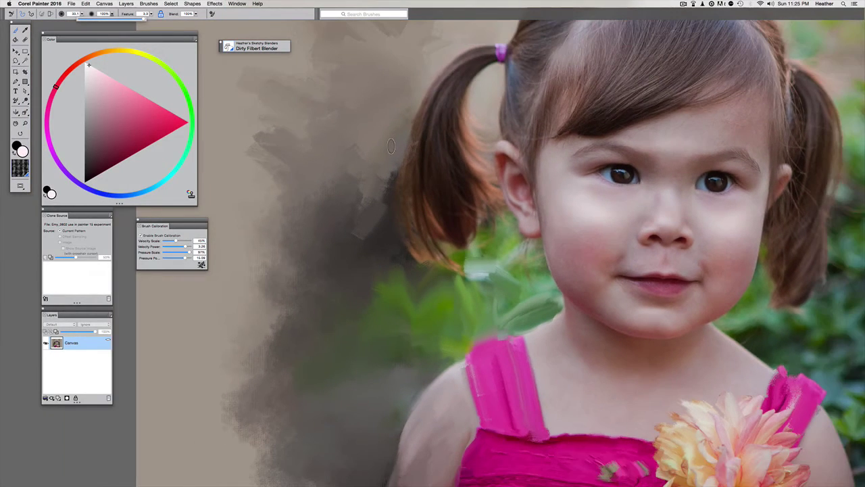
- Enlarge the brush and blend the left ponytail's hair into broad strands following its curve
{"action": "mouse_move", "coordinate": [415, 190]}
{"action": "left_mouse_down"}
{"action": "mouse_move", "coordinate": [427, 246]}
{"action": "mouse_move", "coordinate": [423, 176]}
{"action": "mouse_move", "coordinate": [448, 251]}
{"action": "left_mouse_up"}
{"action": "mouse_move", "coordinate": [438, 213]}
{"action": "left_mouse_down"}
{"action": "mouse_move", "coordinate": [465, 244]}
{"action": "mouse_move", "coordinate": [501, 264]}
{"action": "mouse_move", "coordinate": [475, 165]}
{"action": "mouse_move", "coordinate": [476, 254]}
{"action": "mouse_move", "coordinate": [460, 114]}
{"action": "mouse_move", "coordinate": [473, 78]}
{"action": "mouse_move", "coordinate": [483, 85]}
{"action": "mouse_move", "coordinate": [463, 169]}
{"action": "mouse_move", "coordinate": [466, 125]}
{"action": "mouse_move", "coordinate": [439, 139]}
{"action": "mouse_move", "coordinate": [443, 86]}
{"action": "mouse_move", "coordinate": [463, 59]}
{"action": "mouse_move", "coordinate": [423, 143]}
{"action": "mouse_move", "coordinate": [440, 142]}
{"action": "mouse_move", "coordinate": [444, 102]}
{"action": "mouse_move", "coordinate": [420, 169]}
{"action": "mouse_move", "coordinate": [436, 115]}
{"action": "mouse_move", "coordinate": [444, 132]}
{"action": "left_mouse_up"}
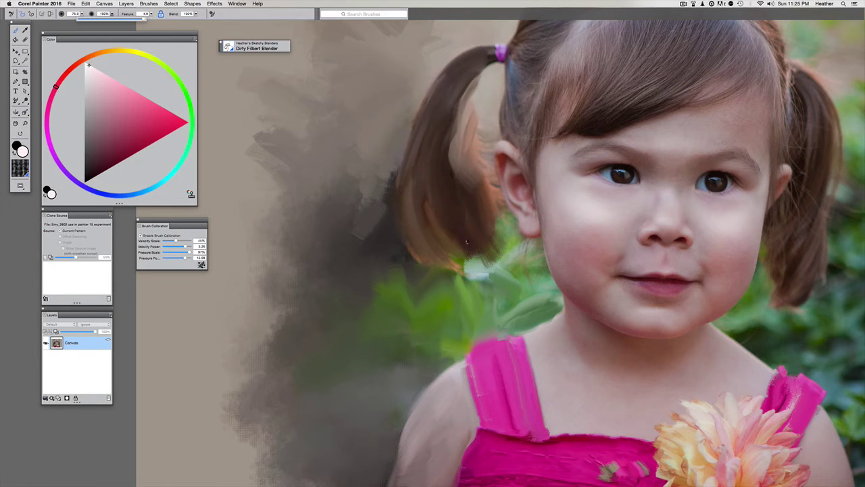
{"action": "mouse_move", "coordinate": [467, 242]}
{"action": "left_mouse_down"}
{"action": "mouse_move", "coordinate": [488, 260]}
{"action": "mouse_move", "coordinate": [467, 265]}
{"action": "left_mouse_up"}
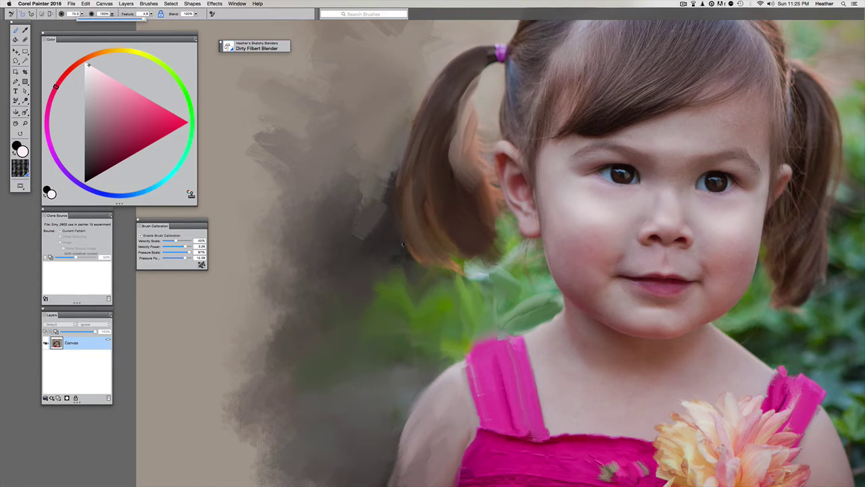
{"action": "left_click_drag", "start_coordinate": [462, 69], "coordinate": [446, 147]}
{"action": "mouse_move", "coordinate": [436, 208]}
{"action": "left_mouse_down"}
{"action": "mouse_move", "coordinate": [442, 256]}
{"action": "mouse_move", "coordinate": [435, 198]}
{"action": "mouse_move", "coordinate": [453, 263]}
{"action": "mouse_move", "coordinate": [431, 215]}
{"action": "left_mouse_up"}
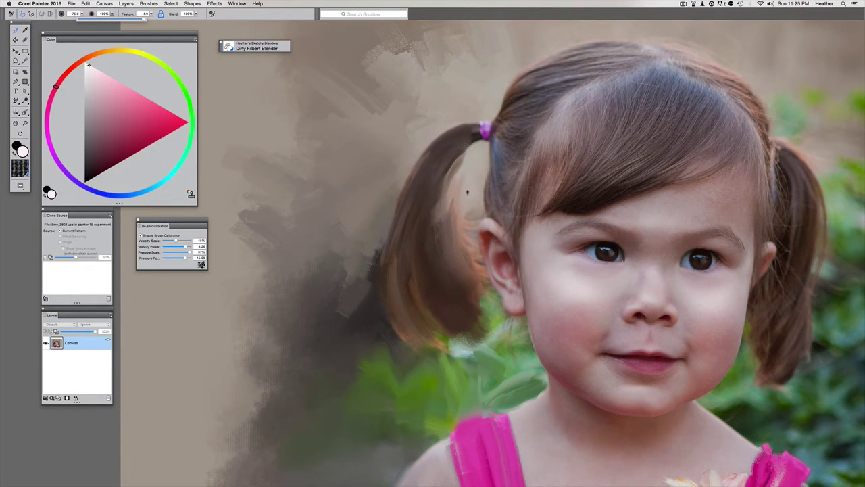
- Switch to the Wispy Blender variant, adjust its size and soften the left ponytail's outer edge into the background
{"action": "scroll", "coordinate": [429, 227], "scroll_direction": "down", "scroll_amount": 5}
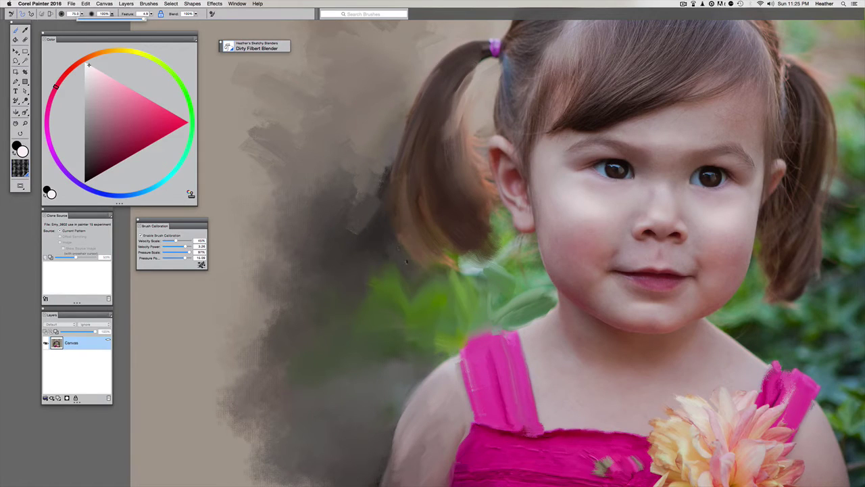
{"action": "scroll", "coordinate": [383, 170], "scroll_direction": "up", "scroll_amount": 2}
{"action": "key", "text": "super+plus"}
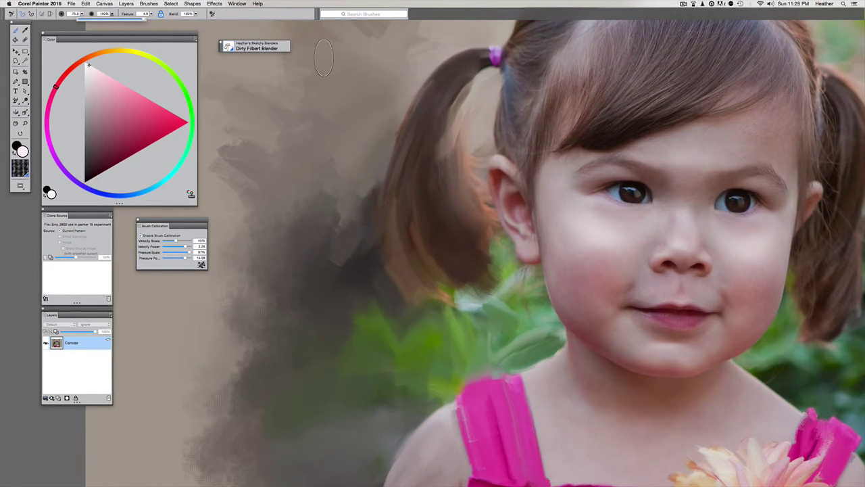
{"action": "left_click", "coordinate": [229, 48]}
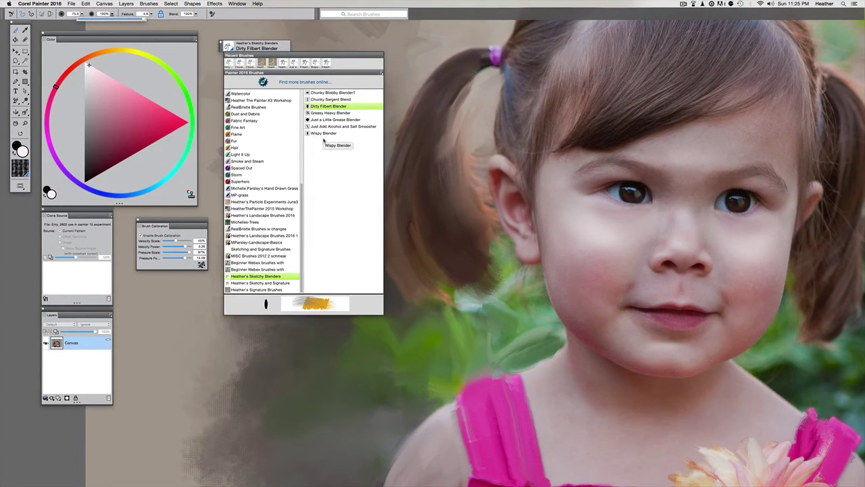
{"action": "left_click", "coordinate": [319, 133]}
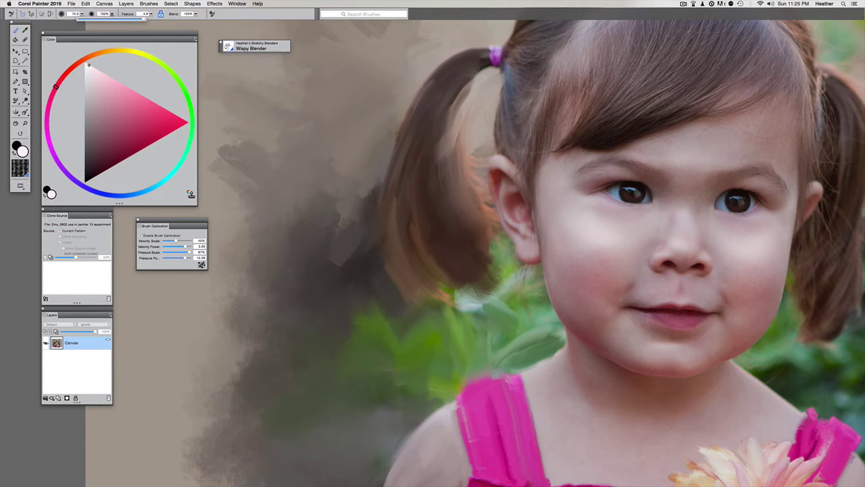
{"action": "left_click_drag", "start_coordinate": [379, 188], "coordinate": [323, 187]}
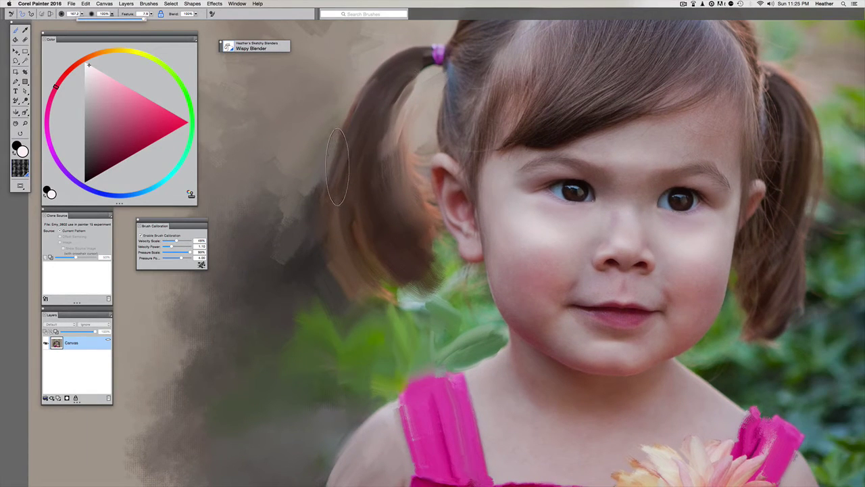
{"action": "left_click_drag", "start_coordinate": [306, 154], "coordinate": [324, 163]}
{"action": "left_click", "coordinate": [11, 14]}
{"action": "left_click_drag", "start_coordinate": [335, 127], "coordinate": [351, 149]}
{"action": "key", "text": "super+minus"}
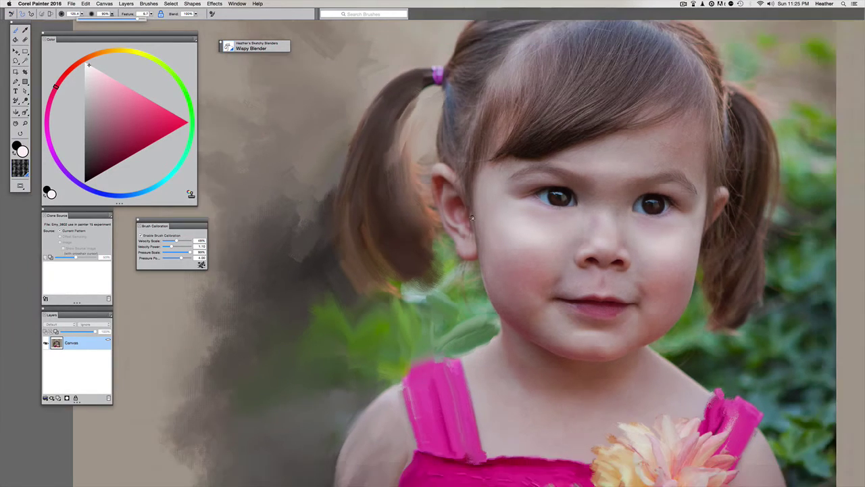
- Try long wispy strokes across the face and right ponytail onto the blank background, and undo them
{"action": "mouse_move", "coordinate": [420, 199]}
{"action": "left_mouse_down"}
{"action": "mouse_move", "coordinate": [331, 184]}
{"action": "mouse_move", "coordinate": [548, 203]}
{"action": "mouse_move", "coordinate": [747, 237]}
{"action": "mouse_move", "coordinate": [750, 250]}
{"action": "left_mouse_up"}
{"action": "scroll", "coordinate": [331, 183], "scroll_direction": "right", "scroll_amount": 3}
{"action": "key", "text": "super+minus"}
{"action": "left_click_drag", "start_coordinate": [478, 209], "coordinate": [493, 212]}
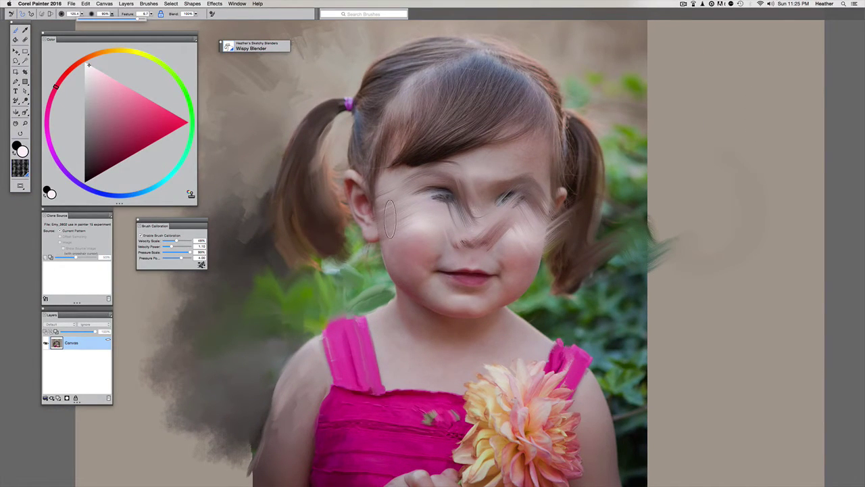
{"action": "key", "text": "super+z"}
{"action": "mouse_move", "coordinate": [459, 238]}
{"action": "left_mouse_down"}
{"action": "mouse_move", "coordinate": [599, 241]}
{"action": "mouse_move", "coordinate": [709, 304]}
{"action": "left_mouse_up"}
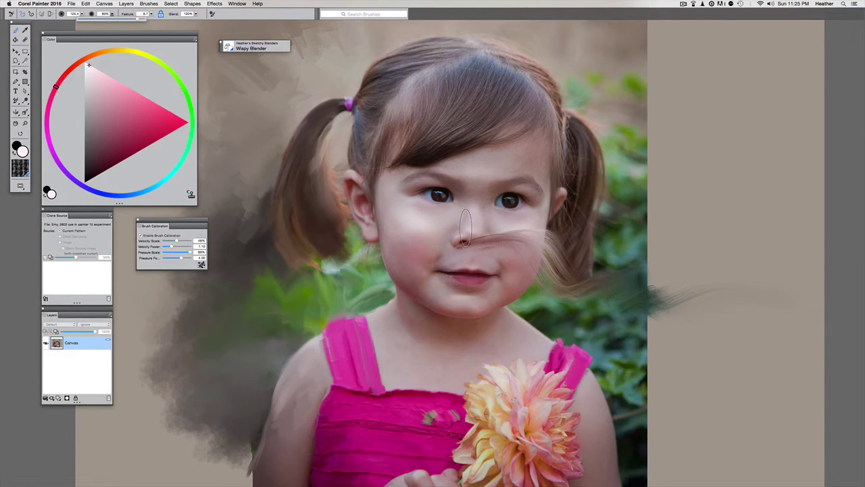
{"action": "key", "text": "super+z"}
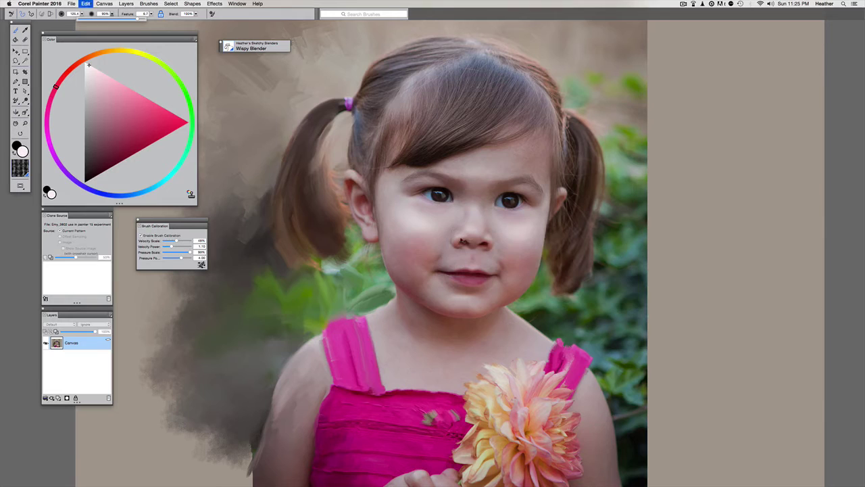
- Reduce the brush size to 74.7 and sweep wispy strokes along the left ponytail's inner strands and lower tip
{"action": "mouse_move", "coordinate": [329, 242]}
{"action": "left_mouse_down"}
{"action": "mouse_move", "coordinate": [366, 231]}
{"action": "mouse_move", "coordinate": [394, 240]}
{"action": "left_mouse_up"}
{"action": "key", "text": "super+plus"}
{"action": "left_click_drag", "start_coordinate": [323, 151], "coordinate": [338, 151]}
{"action": "mouse_move", "coordinate": [384, 219]}
{"action": "left_mouse_down"}
{"action": "mouse_move", "coordinate": [406, 273]}
{"action": "mouse_move", "coordinate": [444, 284]}
{"action": "left_mouse_up"}
{"action": "mouse_move", "coordinate": [409, 250]}
{"action": "left_mouse_down"}
{"action": "mouse_move", "coordinate": [451, 281]}
{"action": "mouse_move", "coordinate": [446, 269]}
{"action": "left_mouse_up"}
{"action": "mouse_move", "coordinate": [424, 234]}
{"action": "left_mouse_down"}
{"action": "mouse_move", "coordinate": [451, 269]}
{"action": "mouse_move", "coordinate": [398, 273]}
{"action": "left_mouse_up"}
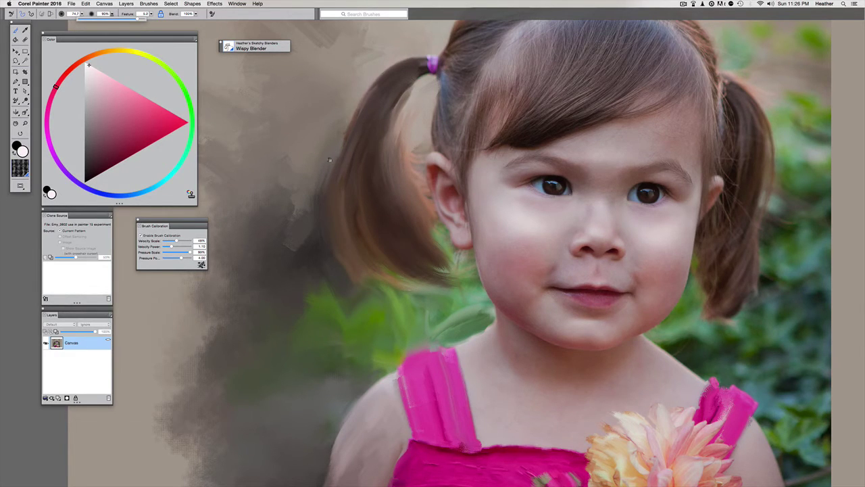
- Pull fine wisps along the left ponytail's outer edge to merge the hair with the background
{"action": "scroll", "coordinate": [329, 160], "scroll_direction": "up", "scroll_amount": 5}
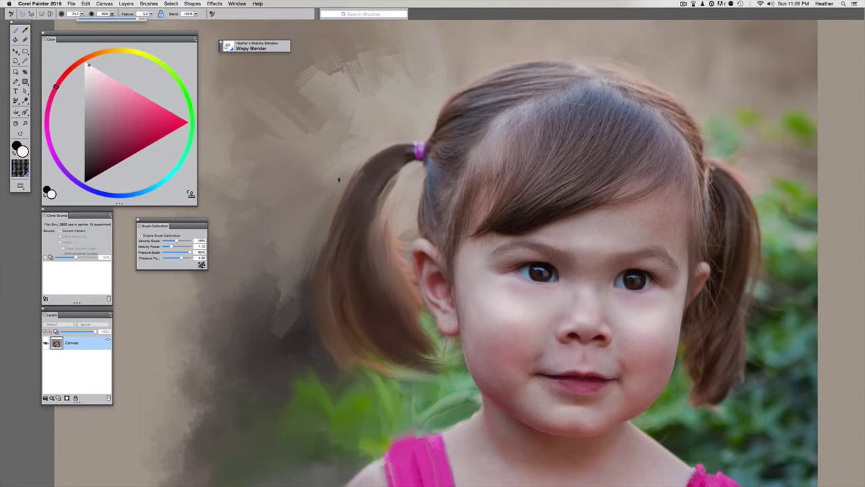
{"action": "scroll", "coordinate": [338, 202], "scroll_direction": "down", "scroll_amount": 5}
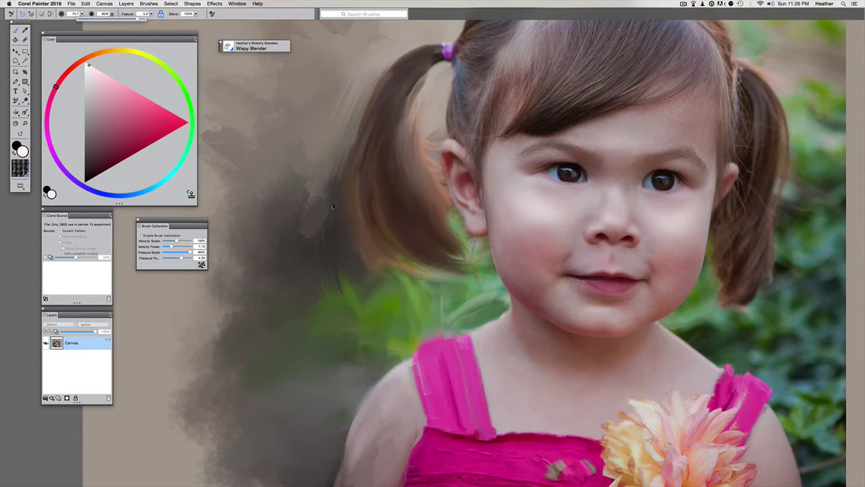
{"action": "key", "text": "super+minus"}
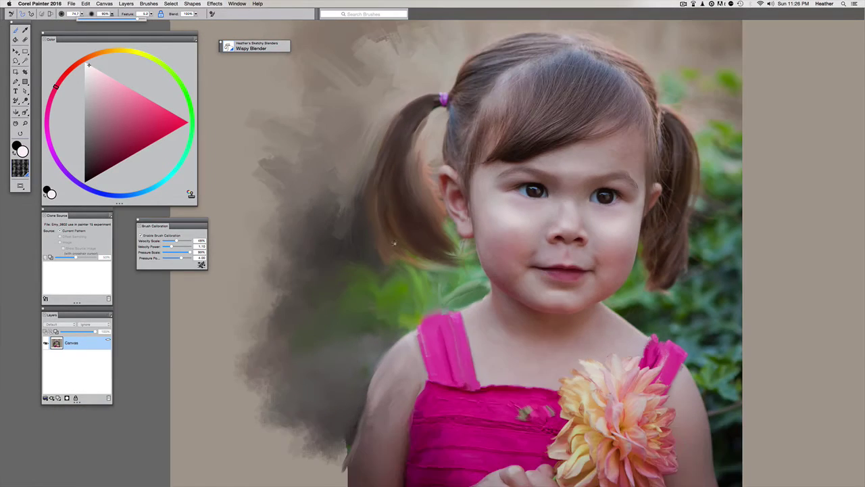
{"action": "scroll", "coordinate": [391, 305], "scroll_direction": "up", "scroll_amount": 3}
{"action": "left_click_drag", "start_coordinate": [390, 306], "coordinate": [397, 333]}
{"action": "key", "text": "super+plus"}
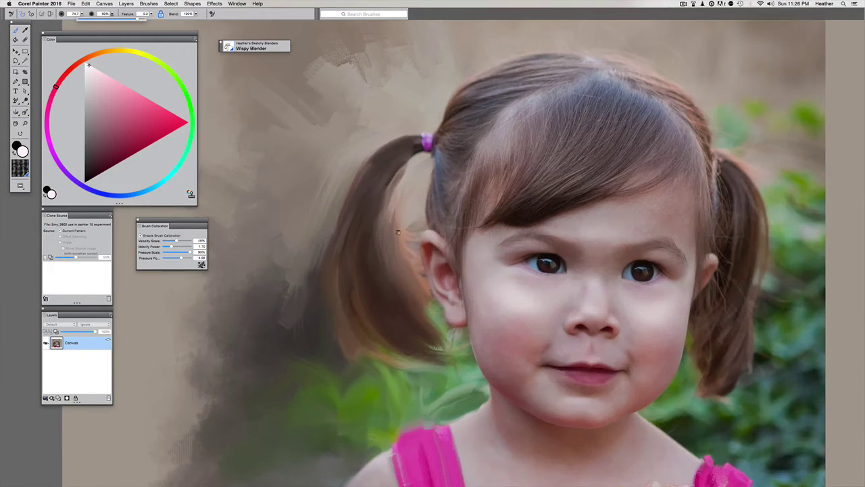
{"action": "left_click_drag", "start_coordinate": [400, 228], "coordinate": [334, 277]}
{"action": "left_click_drag", "start_coordinate": [447, 201], "coordinate": [396, 263]}
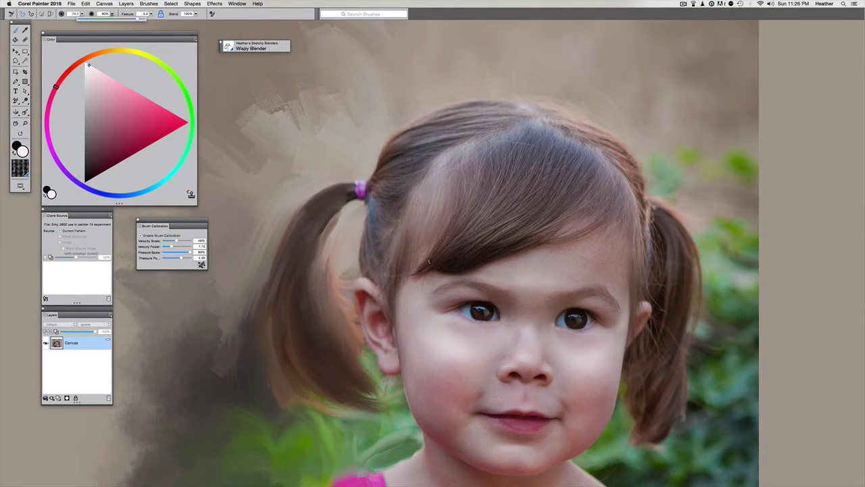
- Blend the left and centre of the bangs into smooth strands following the hair's sweep
{"action": "mouse_move", "coordinate": [440, 238]}
{"action": "left_mouse_down"}
{"action": "mouse_move", "coordinate": [420, 275]}
{"action": "mouse_move", "coordinate": [481, 233]}
{"action": "mouse_move", "coordinate": [423, 269]}
{"action": "left_mouse_up"}
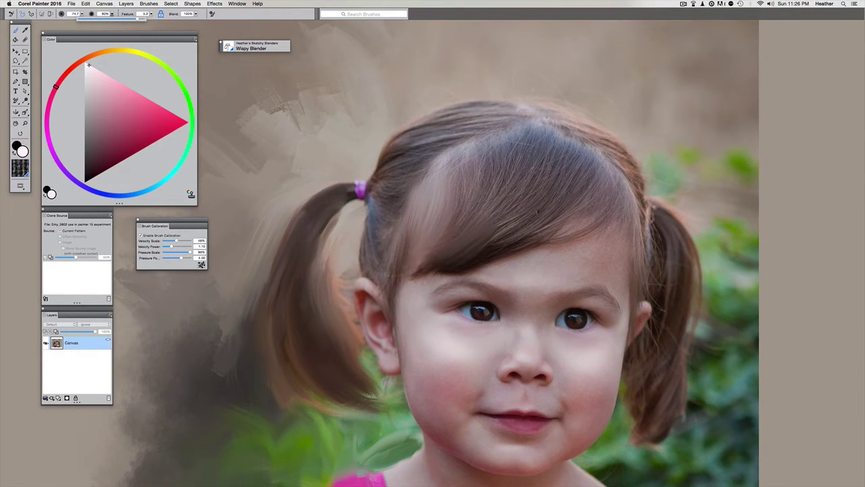
{"action": "mouse_move", "coordinate": [537, 211]}
{"action": "left_mouse_down"}
{"action": "mouse_move", "coordinate": [503, 259]}
{"action": "mouse_move", "coordinate": [539, 230]}
{"action": "left_mouse_up"}
{"action": "mouse_move", "coordinate": [521, 189]}
{"action": "left_mouse_down"}
{"action": "mouse_move", "coordinate": [518, 169]}
{"action": "mouse_move", "coordinate": [473, 192]}
{"action": "left_mouse_up"}
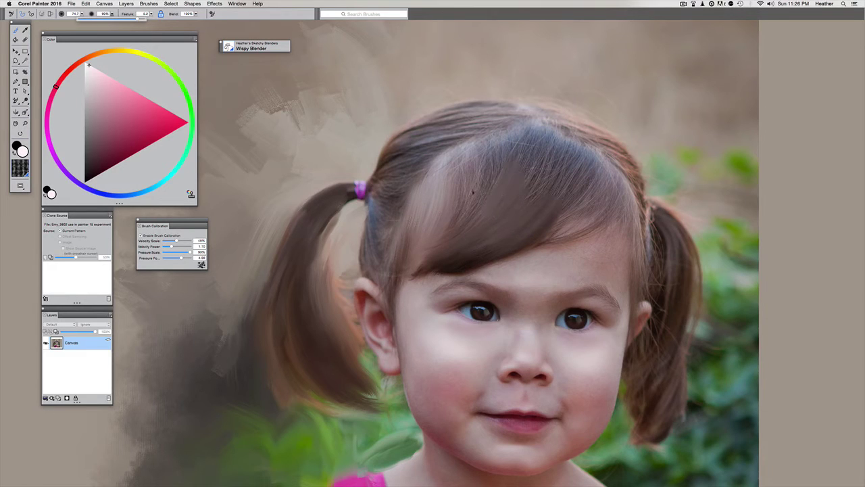
{"action": "left_click_drag", "start_coordinate": [483, 159], "coordinate": [484, 214]}
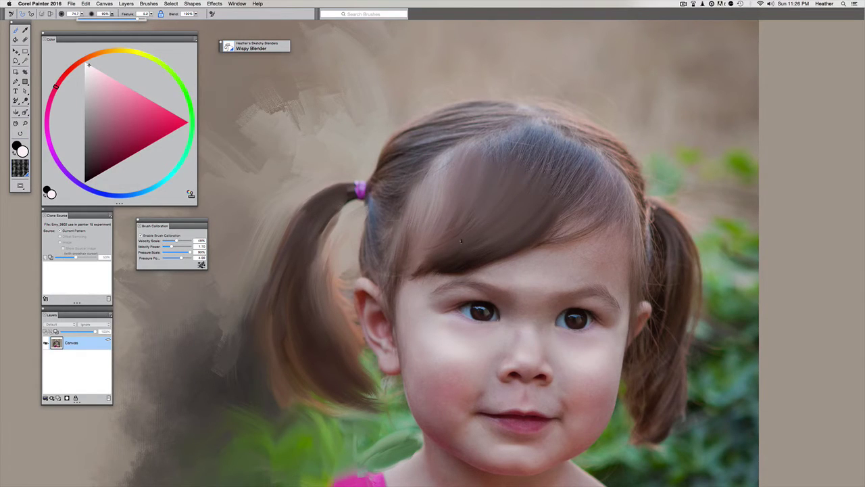
{"action": "mouse_move", "coordinate": [556, 231]}
{"action": "left_mouse_down"}
{"action": "mouse_move", "coordinate": [613, 215]}
{"action": "mouse_move", "coordinate": [544, 251]}
{"action": "left_mouse_up"}
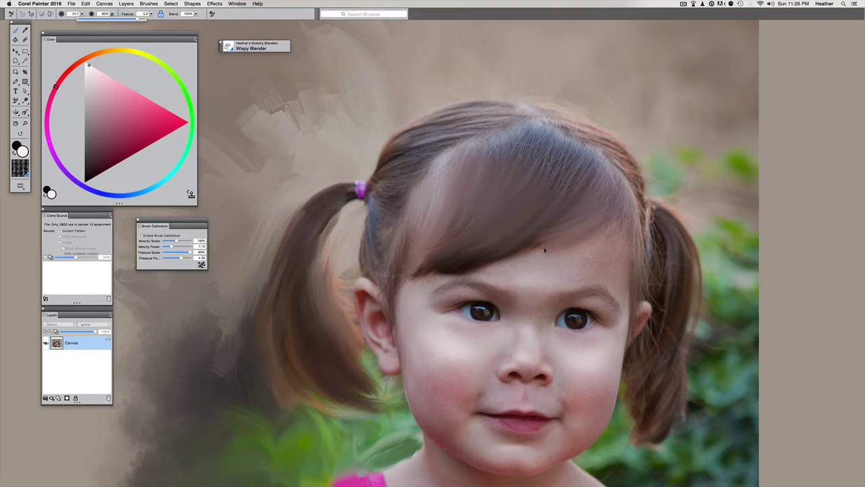
{"action": "mouse_move", "coordinate": [534, 164]}
{"action": "left_mouse_down"}
{"action": "mouse_move", "coordinate": [493, 174]}
{"action": "mouse_move", "coordinate": [522, 170]}
{"action": "left_mouse_up"}
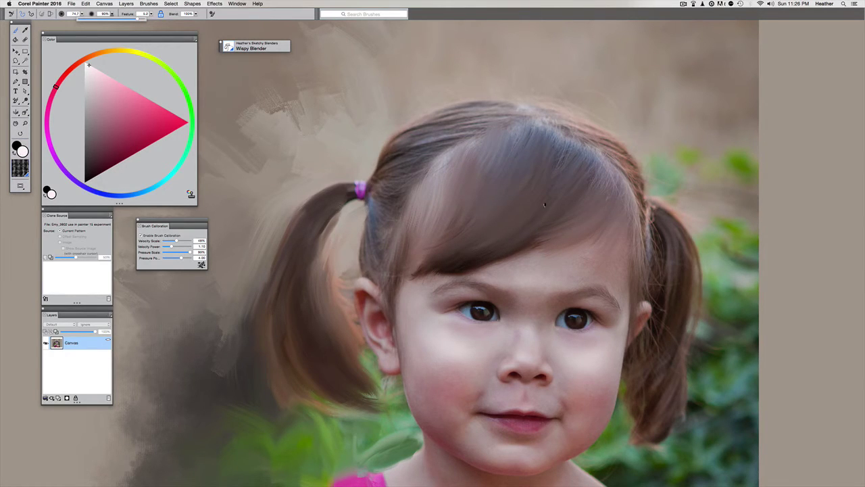
- Blend the right side of the bangs, the temple hair and the hair over the crown
{"action": "left_click_drag", "start_coordinate": [544, 205], "coordinate": [538, 244]}
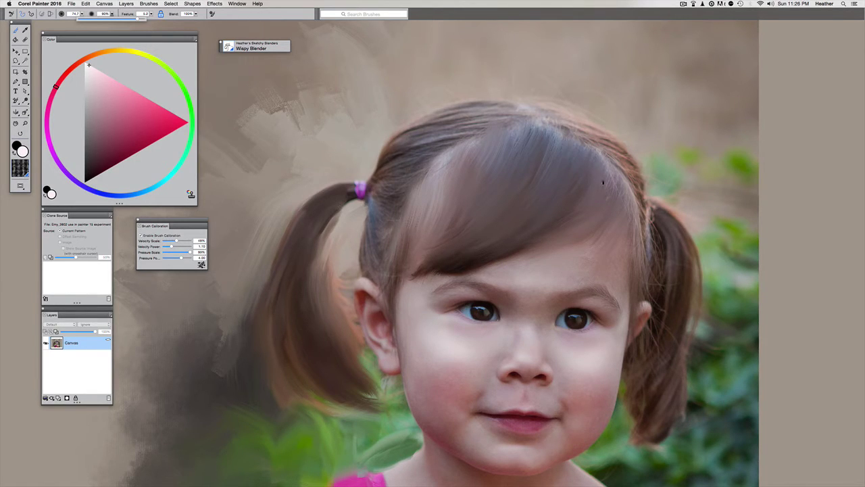
{"action": "left_click_drag", "start_coordinate": [631, 255], "coordinate": [634, 290]}
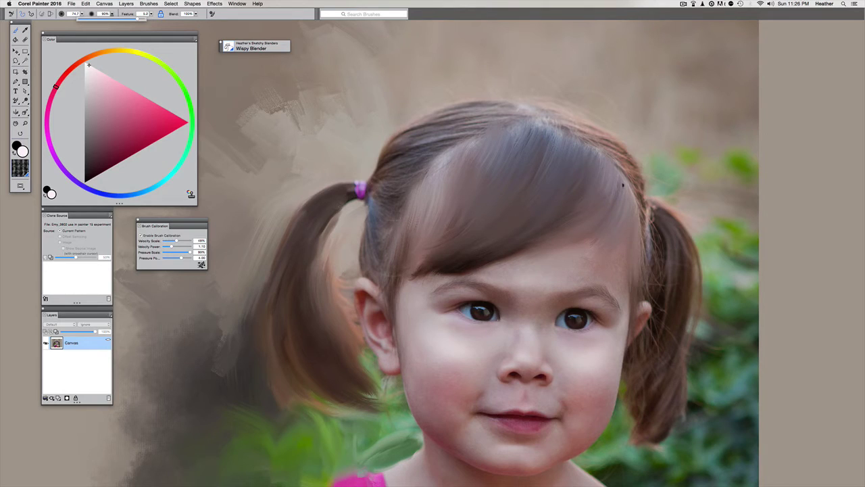
{"action": "mouse_move", "coordinate": [623, 170]}
{"action": "left_mouse_down"}
{"action": "mouse_move", "coordinate": [574, 137]}
{"action": "mouse_move", "coordinate": [581, 129]}
{"action": "mouse_move", "coordinate": [620, 149]}
{"action": "left_mouse_up"}
{"action": "mouse_move", "coordinate": [536, 115]}
{"action": "left_mouse_down"}
{"action": "mouse_move", "coordinate": [453, 142]}
{"action": "mouse_move", "coordinate": [482, 131]}
{"action": "mouse_move", "coordinate": [438, 121]}
{"action": "mouse_move", "coordinate": [392, 150]}
{"action": "mouse_move", "coordinate": [412, 153]}
{"action": "mouse_move", "coordinate": [386, 189]}
{"action": "mouse_move", "coordinate": [365, 237]}
{"action": "left_mouse_up"}
- Switch to the Greasy Heavy Blender variant and reduce its size to about 25 for work on the right ponytail
{"action": "left_click", "coordinate": [230, 45]}
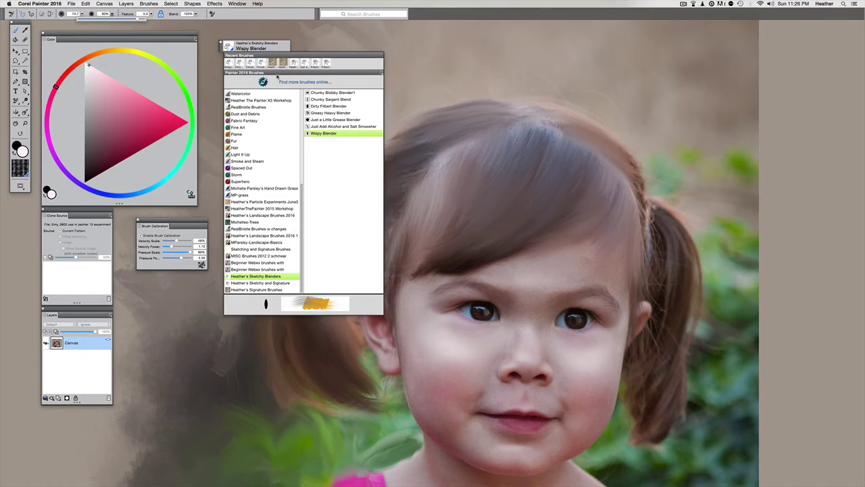
{"action": "left_click", "coordinate": [322, 114]}
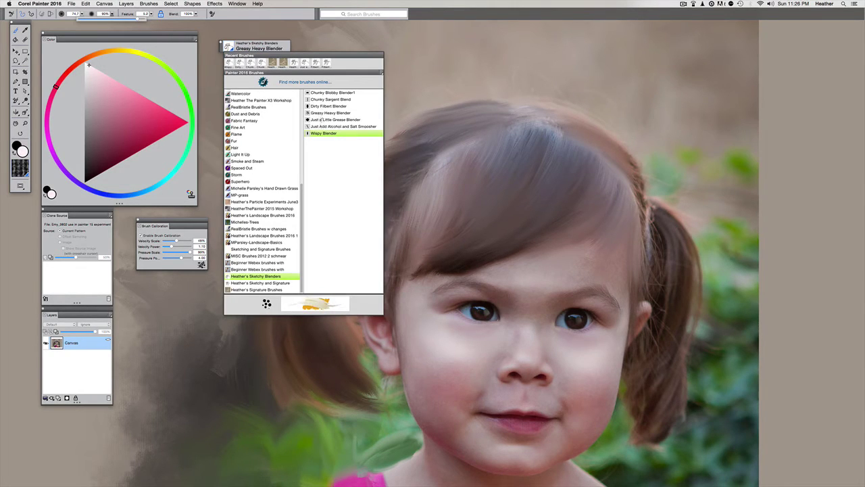
{"action": "left_click_drag", "start_coordinate": [421, 183], "coordinate": [354, 106]}
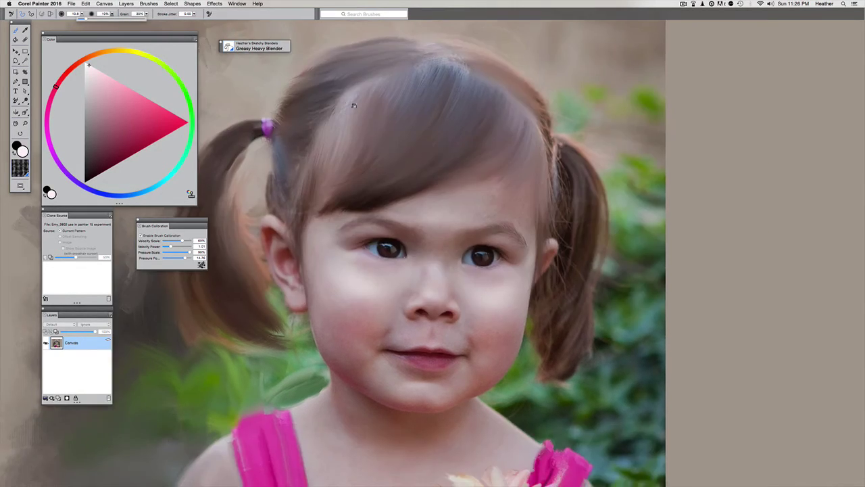
{"action": "key", "text": "super+plus"}
{"action": "key", "text": "super+plus"}
{"action": "left_click_drag", "start_coordinate": [402, 143], "coordinate": [248, 54]}
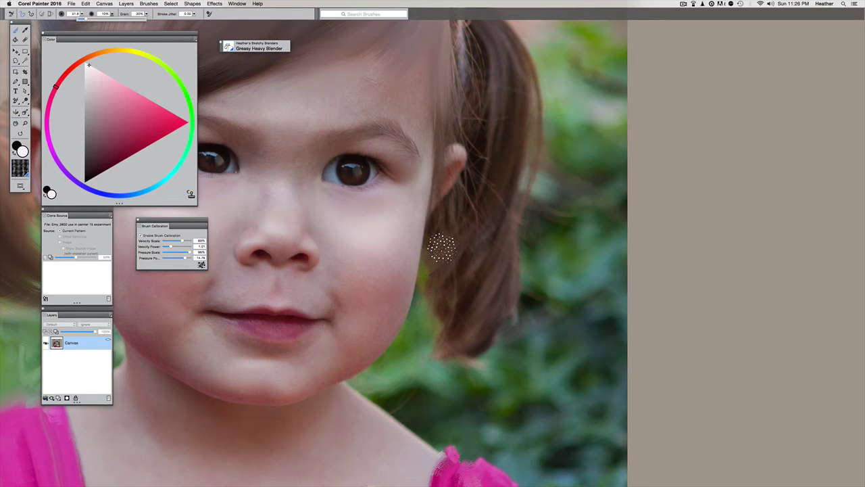
{"action": "key", "text": "bracketleft"}
{"action": "key", "text": "bracketleft"}
{"action": "key", "text": "bracketleft"}
{"action": "key", "text": "bracketleft"}
{"action": "key", "text": "bracketleft"}
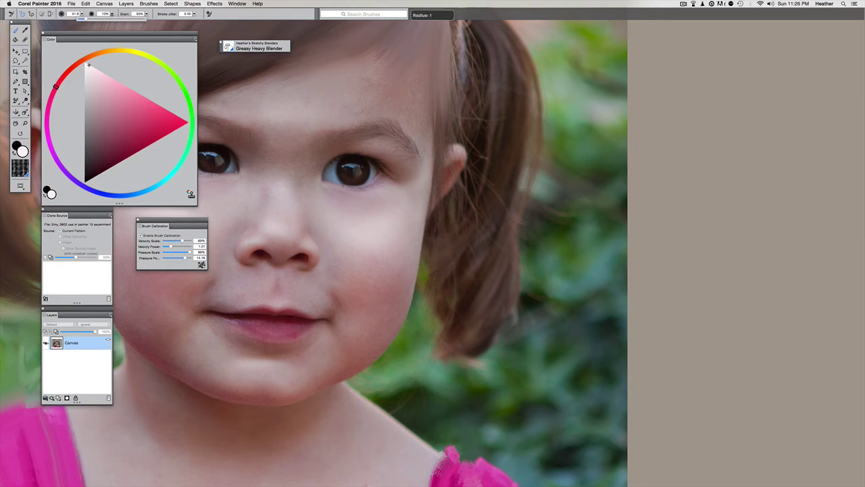
- Drag bristly strokes of hair from the right ponytail's middle down over the green gap beside the cheek
{"action": "mouse_move", "coordinate": [475, 212]}
{"action": "left_mouse_down"}
{"action": "mouse_move", "coordinate": [426, 267]}
{"action": "mouse_move", "coordinate": [415, 266]}
{"action": "mouse_move", "coordinate": [472, 228]}
{"action": "mouse_move", "coordinate": [421, 281]}
{"action": "left_mouse_up"}
{"action": "mouse_move", "coordinate": [420, 291]}
{"action": "left_mouse_down"}
{"action": "mouse_move", "coordinate": [483, 226]}
{"action": "mouse_move", "coordinate": [473, 246]}
{"action": "left_mouse_up"}
{"action": "key", "text": "super+equal"}
{"action": "key", "text": "super+equal"}
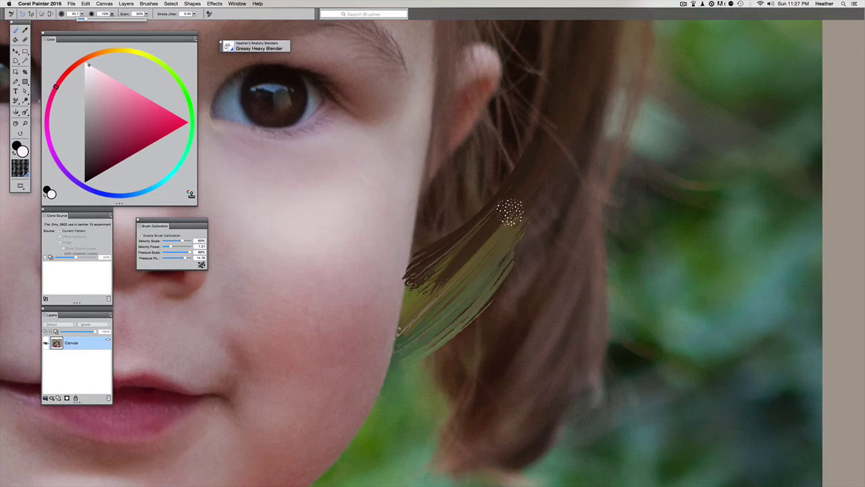
{"action": "left_click_drag", "start_coordinate": [515, 214], "coordinate": [469, 295]}
{"action": "left_click_drag", "start_coordinate": [518, 236], "coordinate": [438, 322]}
{"action": "left_click_drag", "start_coordinate": [515, 261], "coordinate": [436, 351]}
{"action": "key", "text": "super+minus"}
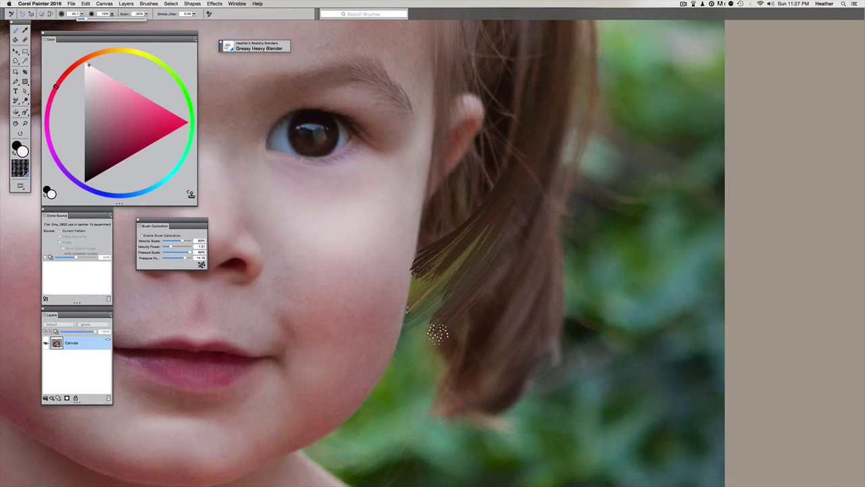
{"action": "mouse_move", "coordinate": [466, 299]}
{"action": "left_mouse_down"}
{"action": "mouse_move", "coordinate": [438, 344]}
{"action": "mouse_move", "coordinate": [483, 308]}
{"action": "mouse_move", "coordinate": [440, 354]}
{"action": "mouse_move", "coordinate": [433, 380]}
{"action": "left_mouse_up"}
{"action": "key", "text": "super+minus"}
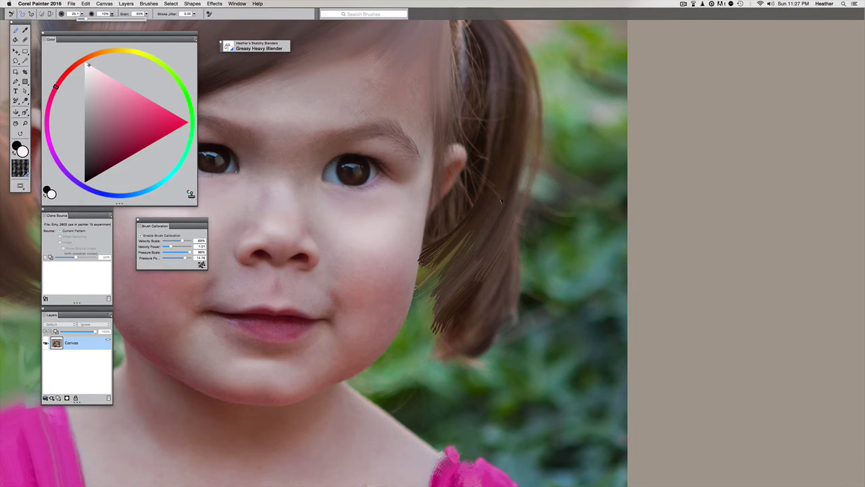
- Blend the right ponytail's upper and outer strands with curved strokes flicking out over the background
{"action": "key", "text": "super+plus"}
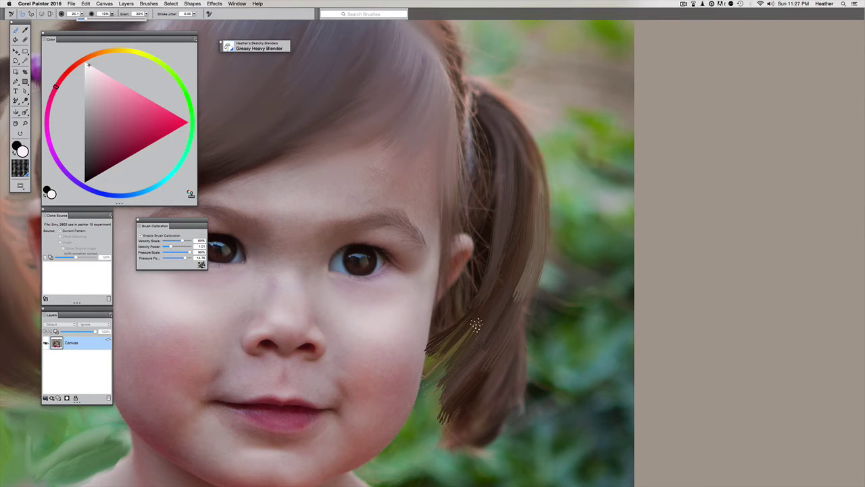
{"action": "left_click_drag", "start_coordinate": [512, 302], "coordinate": [529, 254]}
{"action": "left_click_drag", "start_coordinate": [498, 118], "coordinate": [513, 161]}
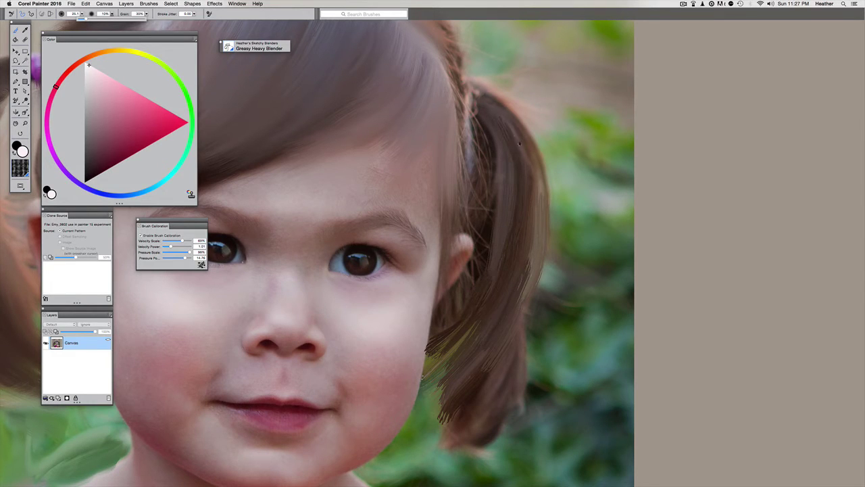
{"action": "mouse_move", "coordinate": [497, 95]}
{"action": "left_mouse_down"}
{"action": "mouse_move", "coordinate": [539, 168]}
{"action": "mouse_move", "coordinate": [547, 155]}
{"action": "left_mouse_up"}
{"action": "left_click_drag", "start_coordinate": [491, 91], "coordinate": [546, 129]}
{"action": "scroll", "coordinate": [553, 219], "scroll_direction": "down", "scroll_amount": 3}
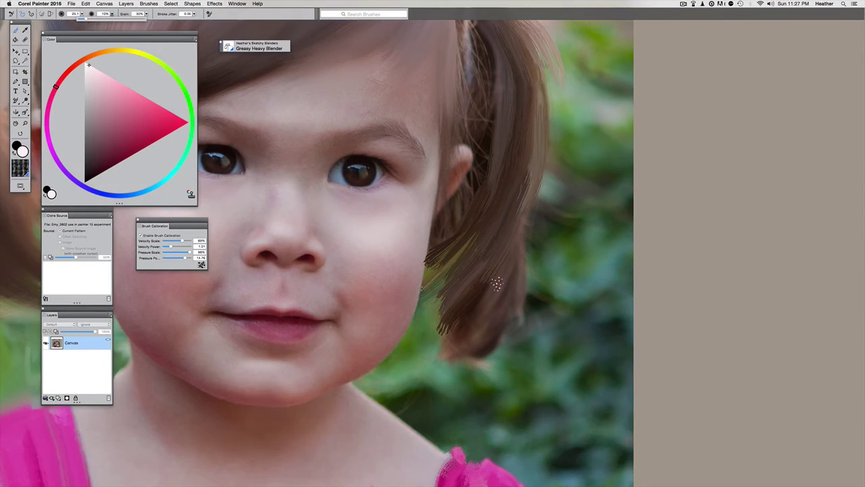
- Extend the right ponytail's lower tip with short bristly strokes that taper down into the greenery
{"action": "left_click_drag", "start_coordinate": [477, 352], "coordinate": [467, 372]}
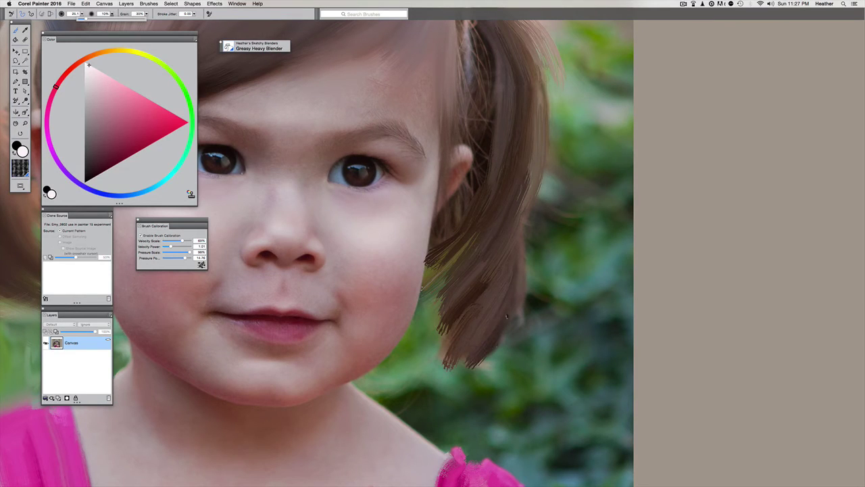
{"action": "mouse_move", "coordinate": [526, 290]}
{"action": "left_mouse_down"}
{"action": "mouse_move", "coordinate": [512, 325]}
{"action": "mouse_move", "coordinate": [475, 363]}
{"action": "left_mouse_up"}
{"action": "mouse_move", "coordinate": [471, 342]}
{"action": "left_mouse_down"}
{"action": "mouse_move", "coordinate": [426, 379]}
{"action": "mouse_move", "coordinate": [434, 368]}
{"action": "mouse_move", "coordinate": [431, 385]}
{"action": "mouse_move", "coordinate": [467, 369]}
{"action": "mouse_move", "coordinate": [447, 388]}
{"action": "left_mouse_up"}
{"action": "left_click_drag", "start_coordinate": [443, 352], "coordinate": [418, 387]}
{"action": "left_click_drag", "start_coordinate": [440, 350], "coordinate": [411, 374]}
{"action": "mouse_move", "coordinate": [444, 325]}
{"action": "left_mouse_down"}
{"action": "mouse_move", "coordinate": [428, 352]}
{"action": "mouse_move", "coordinate": [482, 302]}
{"action": "mouse_move", "coordinate": [445, 359]}
{"action": "left_mouse_up"}
{"action": "mouse_move", "coordinate": [495, 331]}
{"action": "left_mouse_down"}
{"action": "mouse_move", "coordinate": [443, 371]}
{"action": "mouse_move", "coordinate": [478, 360]}
{"action": "left_mouse_up"}
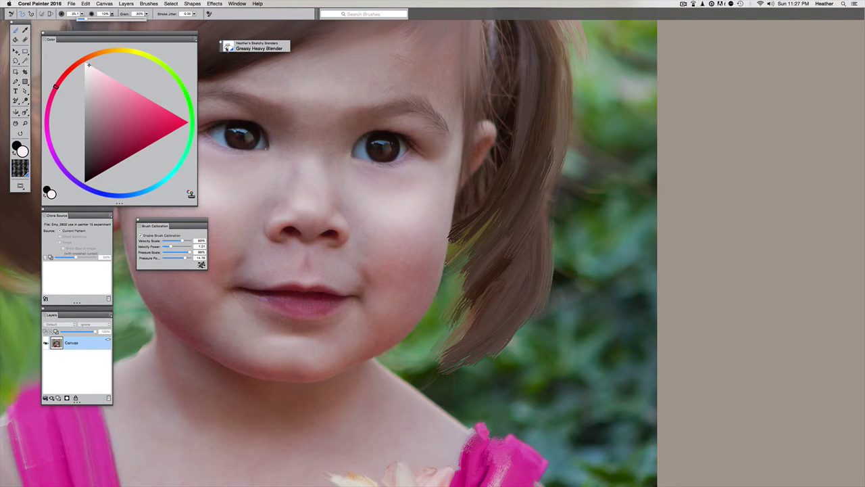
- Switch to the Wispy Blender variant and soften the right ponytail's lower tip and strands into the greenery
{"action": "left_click", "coordinate": [257, 47]}
{"action": "left_click", "coordinate": [462, 365]}
{"action": "left_click", "coordinate": [231, 48]}
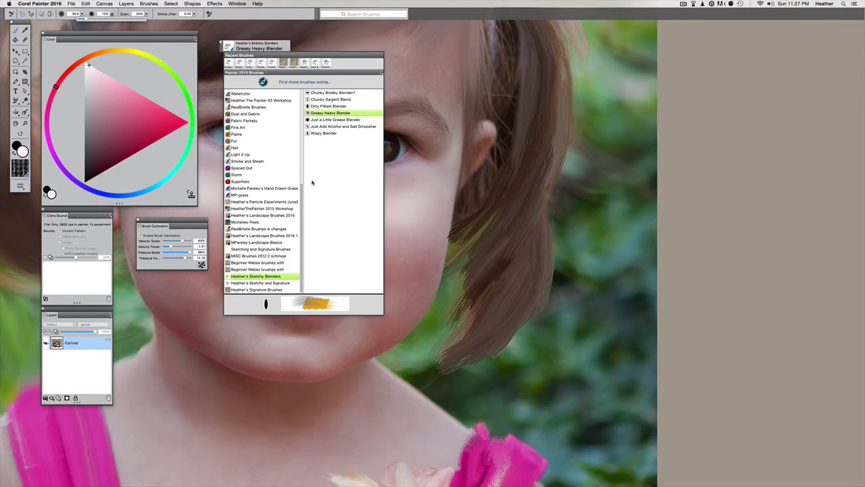
{"action": "left_click", "coordinate": [317, 134]}
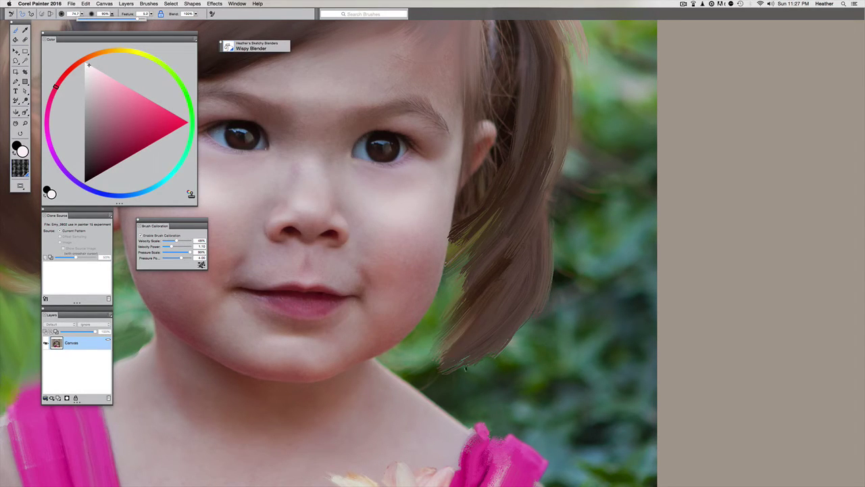
{"action": "left_click_drag", "start_coordinate": [455, 365], "coordinate": [519, 243]}
{"action": "mouse_move", "coordinate": [449, 304]}
{"action": "left_mouse_down"}
{"action": "mouse_move", "coordinate": [466, 272]}
{"action": "mouse_move", "coordinate": [417, 416]}
{"action": "left_mouse_up"}
{"action": "left_click_drag", "start_coordinate": [411, 348], "coordinate": [499, 186]}
{"action": "left_click_drag", "start_coordinate": [505, 146], "coordinate": [478, 101]}
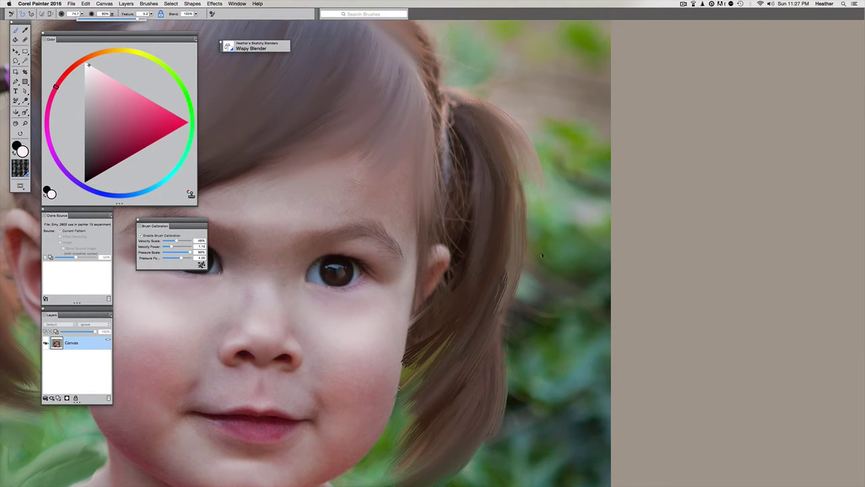
- Blend the right ponytail's outer strands with long wispy strokes that trail over the background and soften the gap beside the cheek
{"action": "left_click_drag", "start_coordinate": [546, 263], "coordinate": [530, 221]}
{"action": "left_click_drag", "start_coordinate": [467, 412], "coordinate": [493, 277]}
{"action": "left_click_drag", "start_coordinate": [425, 252], "coordinate": [449, 215]}
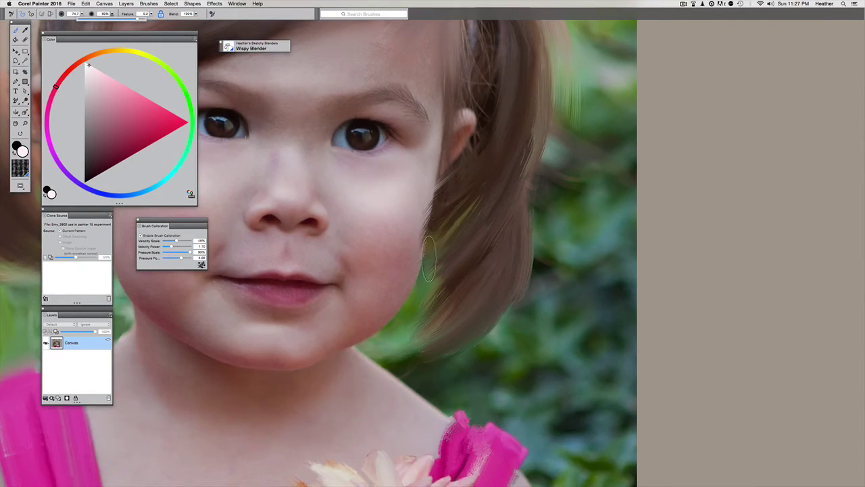
{"action": "left_click_drag", "start_coordinate": [428, 276], "coordinate": [424, 247]}
{"action": "left_click_drag", "start_coordinate": [396, 200], "coordinate": [394, 227]}
- Switch back to the Greasy Heavy Blender and drag bristly strands along the right ponytail's outer edge
{"action": "left_click", "coordinate": [228, 46]}
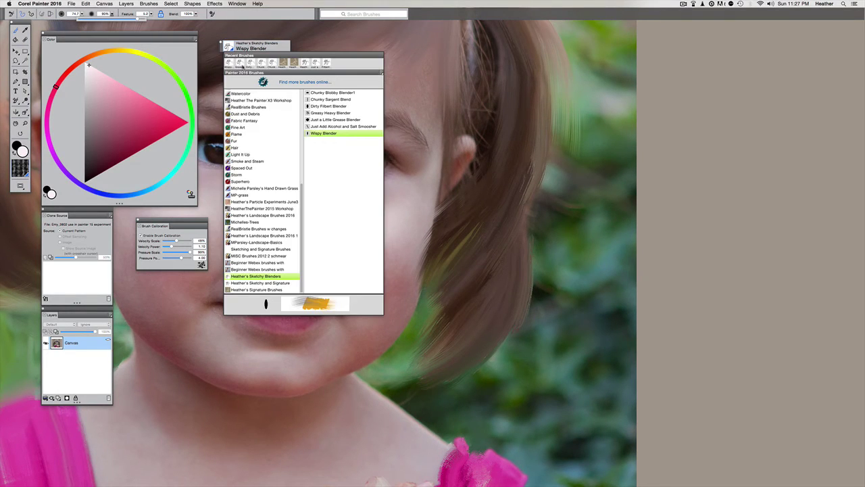
{"action": "left_click", "coordinate": [323, 117]}
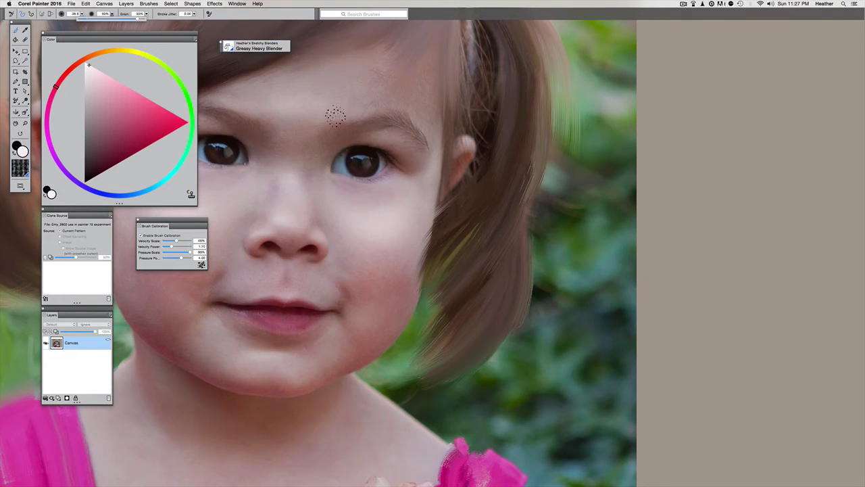
{"action": "scroll", "coordinate": [429, 154], "scroll_direction": "left", "scroll_amount": 2}
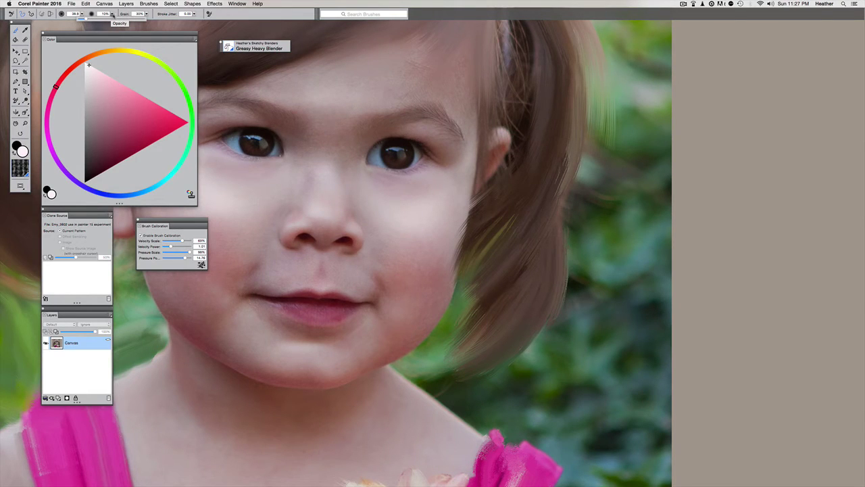
{"action": "scroll", "coordinate": [541, 277], "scroll_direction": "up", "scroll_amount": 5}
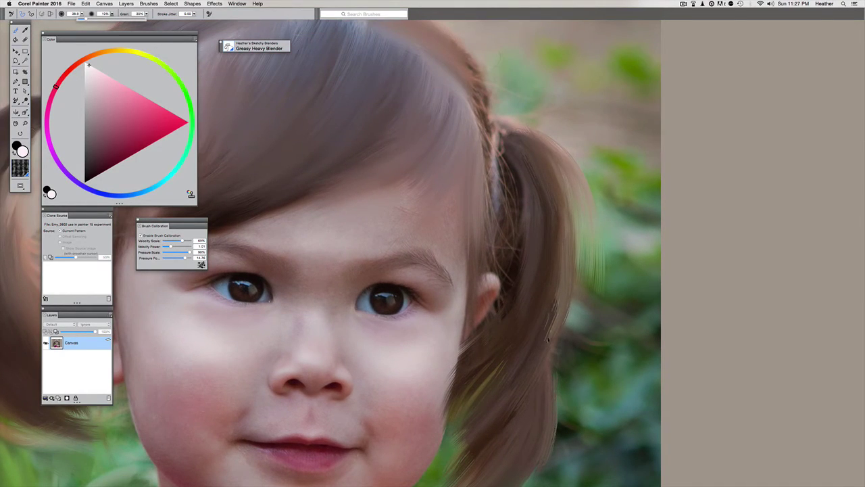
{"action": "mouse_move", "coordinate": [549, 339]}
{"action": "left_mouse_down"}
{"action": "mouse_move", "coordinate": [575, 241]}
{"action": "mouse_move", "coordinate": [557, 166]}
{"action": "mouse_move", "coordinate": [574, 254]}
{"action": "mouse_move", "coordinate": [540, 353]}
{"action": "mouse_move", "coordinate": [572, 270]}
{"action": "mouse_move", "coordinate": [563, 164]}
{"action": "mouse_move", "coordinate": [570, 217]}
{"action": "mouse_move", "coordinate": [551, 332]}
{"action": "mouse_move", "coordinate": [571, 231]}
{"action": "mouse_move", "coordinate": [554, 209]}
{"action": "mouse_move", "coordinate": [563, 308]}
{"action": "mouse_move", "coordinate": [558, 184]}
{"action": "mouse_move", "coordinate": [532, 311]}
{"action": "mouse_move", "coordinate": [558, 194]}
{"action": "mouse_move", "coordinate": [574, 169]}
{"action": "mouse_move", "coordinate": [574, 117]}
{"action": "mouse_move", "coordinate": [575, 206]}
{"action": "left_mouse_up"}
{"action": "left_click_drag", "start_coordinate": [571, 248], "coordinate": [582, 204]}
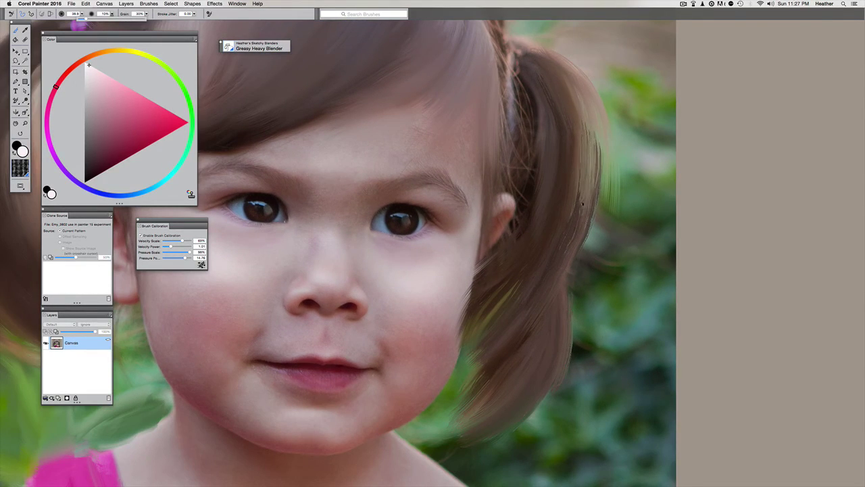
{"action": "left_click_drag", "start_coordinate": [576, 235], "coordinate": [569, 248]}
- Add long bristly strokes down the middle and the dark inner strands of the right ponytail's upper part
{"action": "key", "text": "super+plus"}
{"action": "left_click_drag", "start_coordinate": [495, 199], "coordinate": [361, 297]}
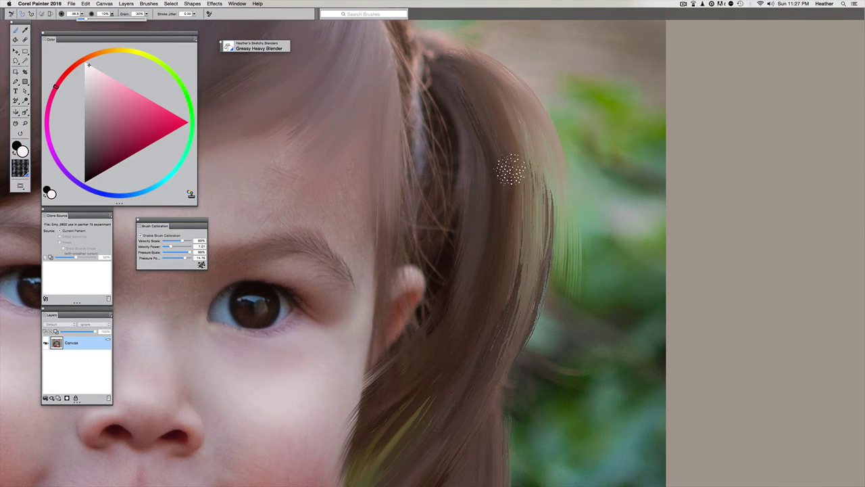
{"action": "left_click_drag", "start_coordinate": [504, 133], "coordinate": [472, 324]}
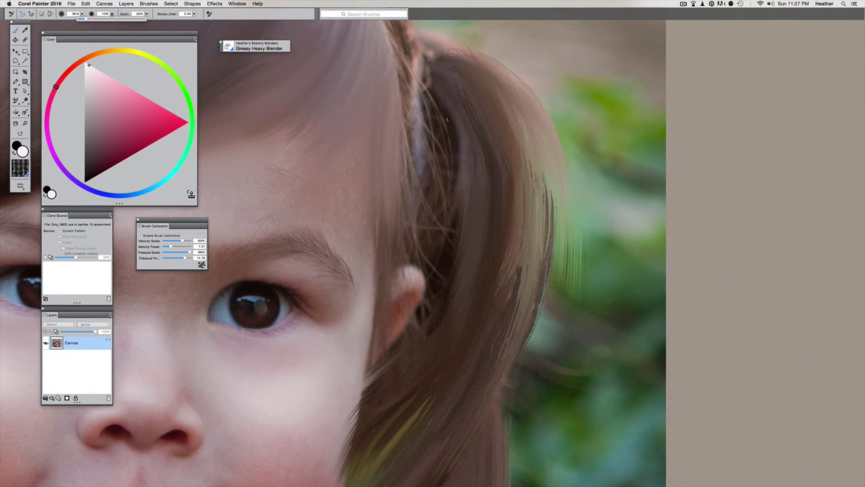
{"action": "left_click_drag", "start_coordinate": [448, 94], "coordinate": [452, 242]}
{"action": "key", "text": "super+minus"}
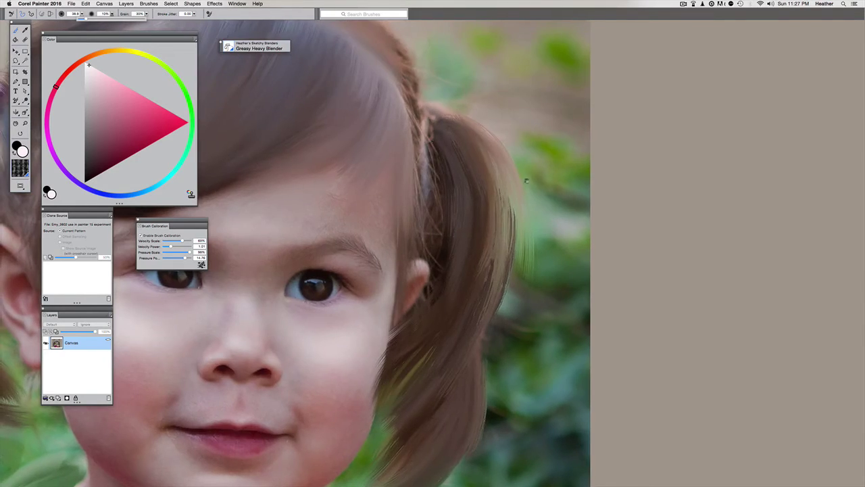
- Try a long heavy bristly stroke across the nose and cheeks, and undo it
{"action": "left_click_drag", "start_coordinate": [238, 238], "coordinate": [372, 173]}
{"action": "mouse_move", "coordinate": [376, 218]}
{"action": "left_mouse_down"}
{"action": "mouse_move", "coordinate": [456, 324]}
{"action": "mouse_move", "coordinate": [456, 344]}
{"action": "mouse_move", "coordinate": [365, 247]}
{"action": "left_mouse_up"}
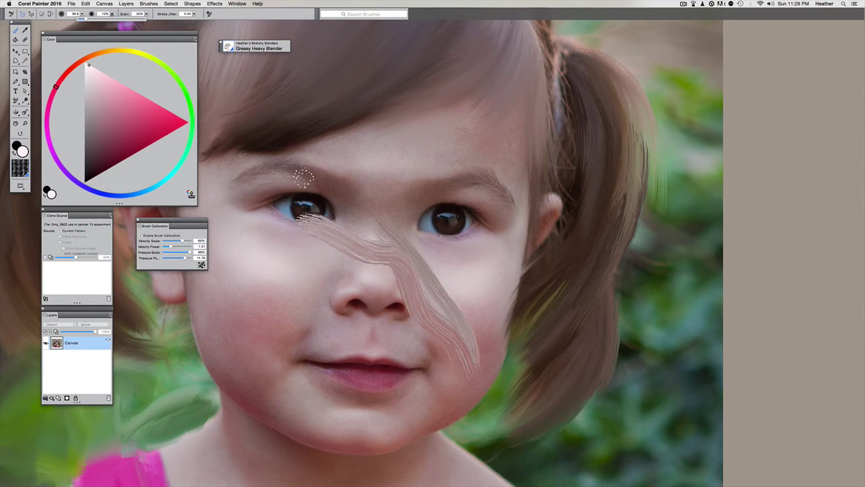
{"action": "key", "text": "super+z"}
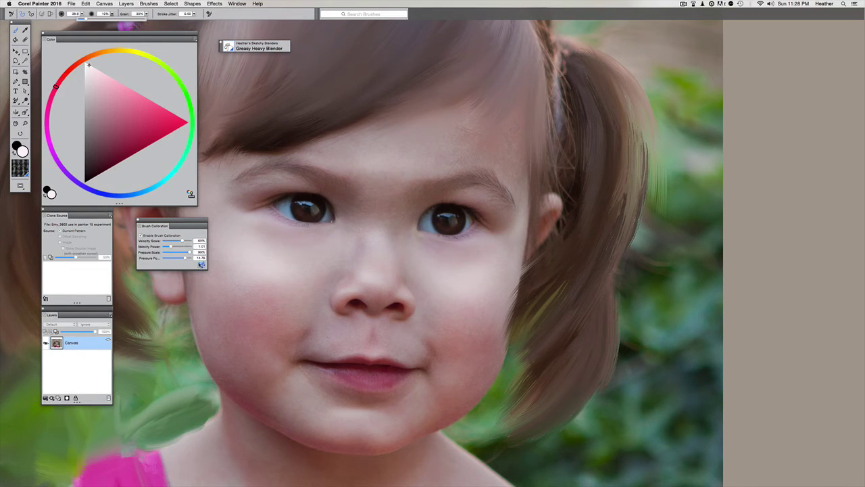
- Recalibrate the brush pressure with a sample stroke, and undo the trial stroke over the right eyebrow
{"action": "left_click", "coordinate": [201, 264]}
{"action": "left_click_drag", "start_coordinate": [344, 127], "coordinate": [390, 237]}
{"action": "key", "text": "Return"}
{"action": "left_click_drag", "start_coordinate": [407, 185], "coordinate": [501, 198]}
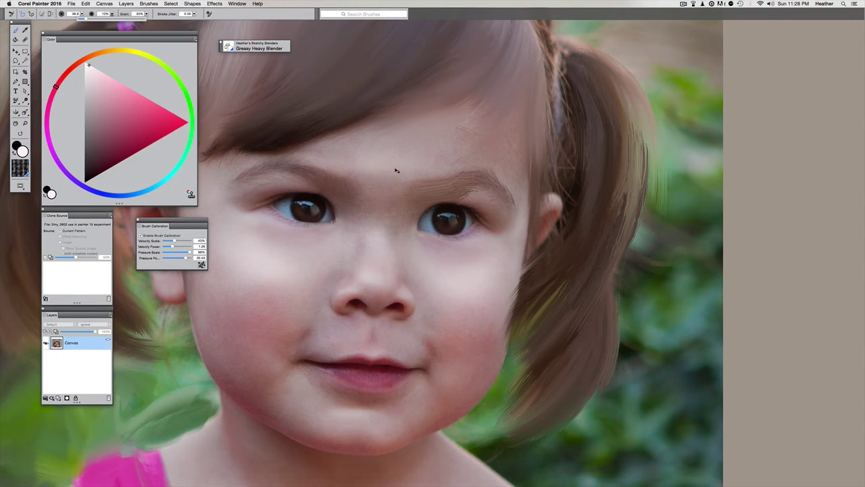
{"action": "key", "text": "super+z"}
- Pull a light bristly stroke along the right cheek's edge beside the ponytail
{"action": "left_click_drag", "start_coordinate": [499, 354], "coordinate": [512, 293]}
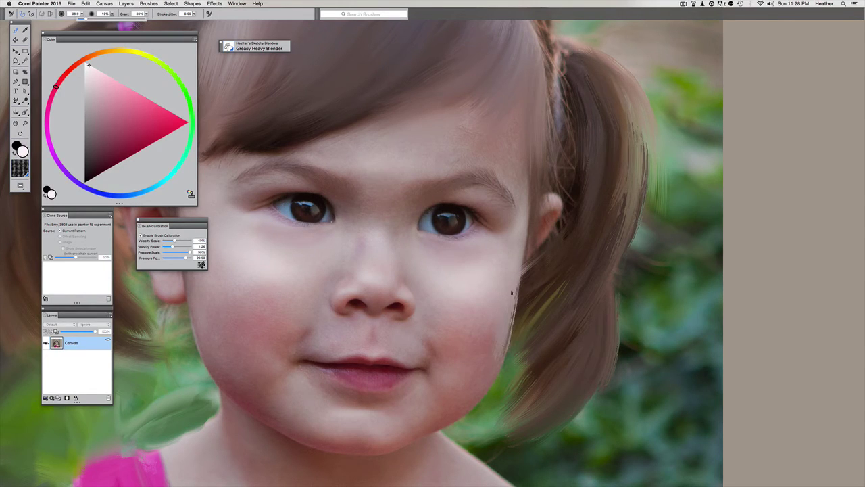
{"action": "key", "text": "super+minus"}
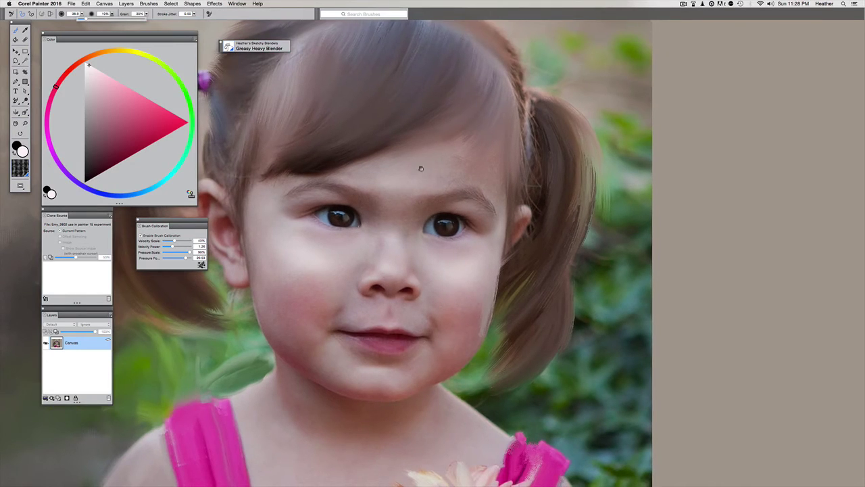
{"action": "left_click_drag", "start_coordinate": [419, 166], "coordinate": [437, 153]}
{"action": "left_click_drag", "start_coordinate": [330, 184], "coordinate": [427, 199]}
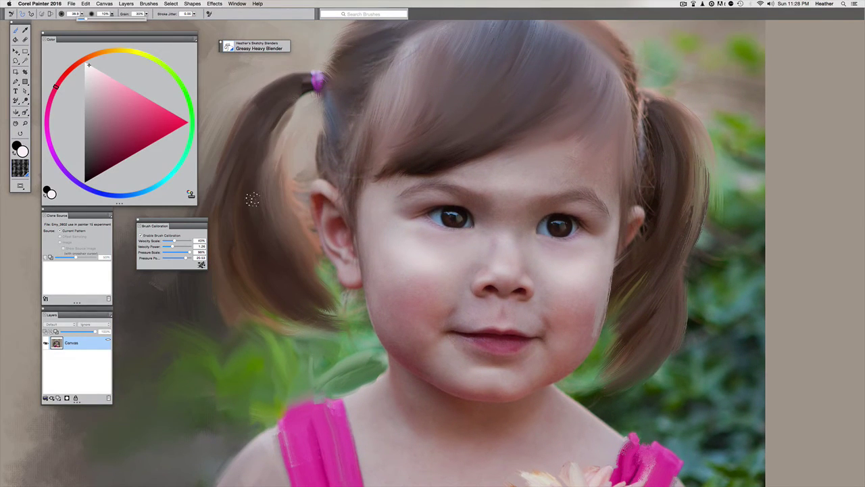
- Switch to the Just a Little Grease Blender variant and smooth the skin of the left ear with short strokes
{"action": "scroll", "coordinate": [297, 170], "scroll_direction": "left", "scroll_amount": 2}
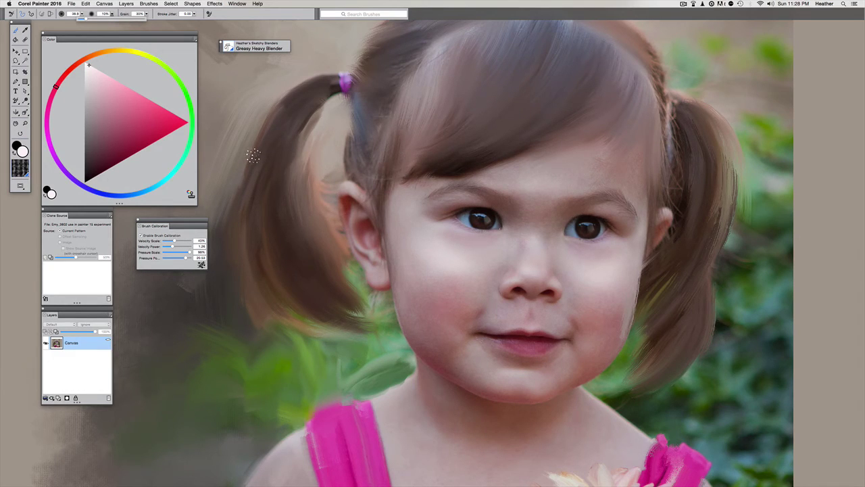
{"action": "left_click", "coordinate": [231, 49]}
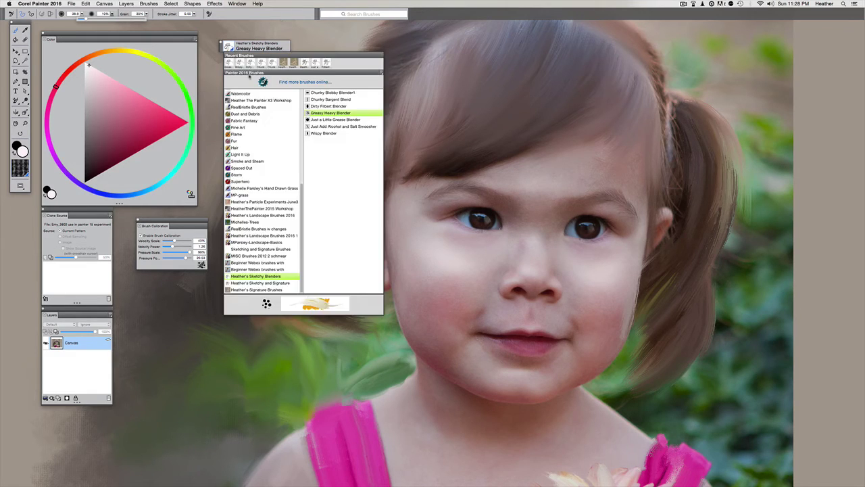
{"action": "left_click", "coordinate": [316, 120]}
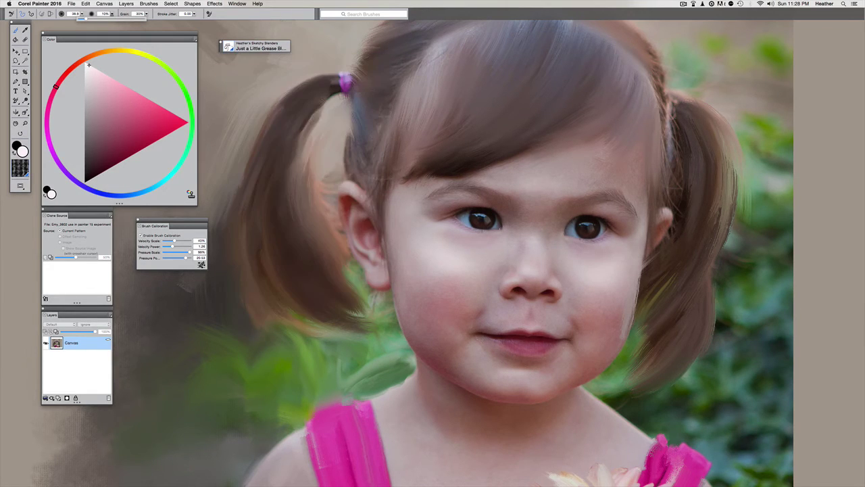
{"action": "left_click_drag", "start_coordinate": [336, 236], "coordinate": [280, 119]}
{"action": "left_click_drag", "start_coordinate": [329, 207], "coordinate": [378, 270]}
{"action": "key", "text": "super+plus"}
{"action": "key", "text": "super+plus"}
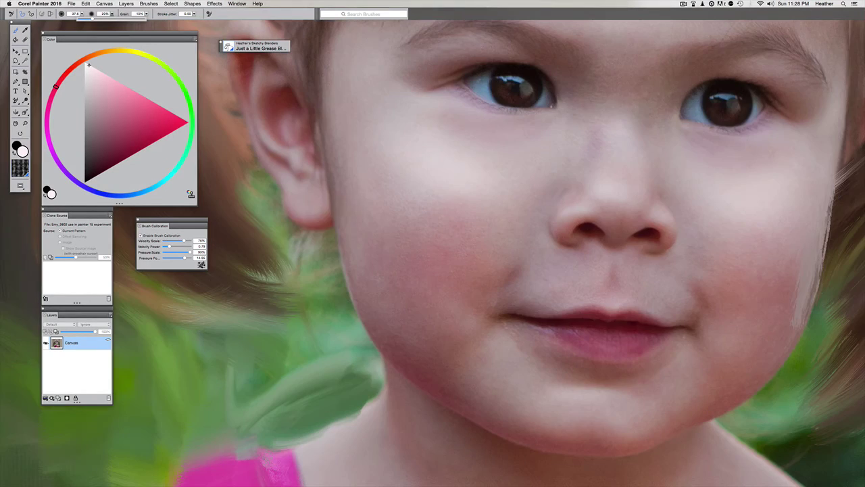
{"action": "left_click_drag", "start_coordinate": [325, 204], "coordinate": [291, 207]}
{"action": "mouse_move", "coordinate": [286, 165]}
{"action": "left_mouse_down"}
{"action": "mouse_move", "coordinate": [338, 212]}
{"action": "mouse_move", "coordinate": [304, 167]}
{"action": "mouse_move", "coordinate": [331, 182]}
{"action": "mouse_move", "coordinate": [328, 143]}
{"action": "mouse_move", "coordinate": [292, 110]}
{"action": "mouse_move", "coordinate": [334, 102]}
{"action": "mouse_move", "coordinate": [296, 75]}
{"action": "mouse_move", "coordinate": [287, 128]}
{"action": "left_mouse_up"}
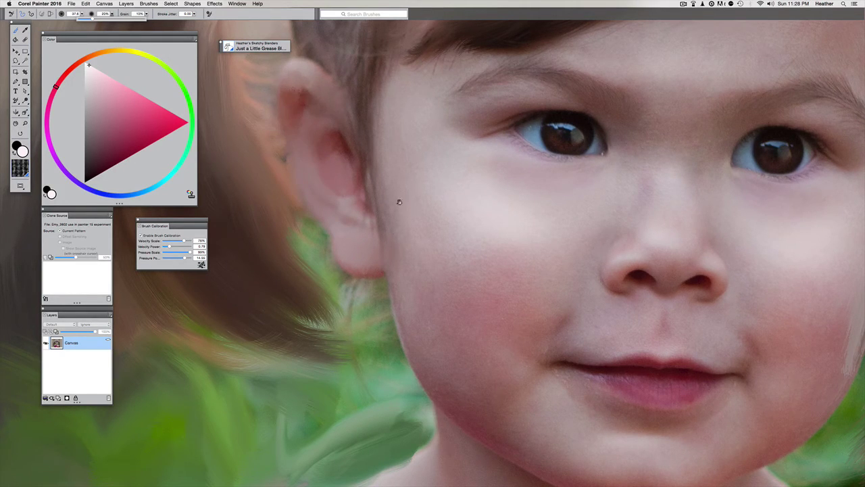
- Enlarge the brush to about 82 and blend the skin of the left temple and upper cheek
{"action": "left_click_drag", "start_coordinate": [382, 209], "coordinate": [345, 156]}
{"action": "key", "text": "super+minus"}
{"action": "mouse_move", "coordinate": [367, 216]}
{"action": "left_mouse_down"}
{"action": "mouse_move", "coordinate": [383, 226]}
{"action": "mouse_move", "coordinate": [395, 202]}
{"action": "left_mouse_up"}
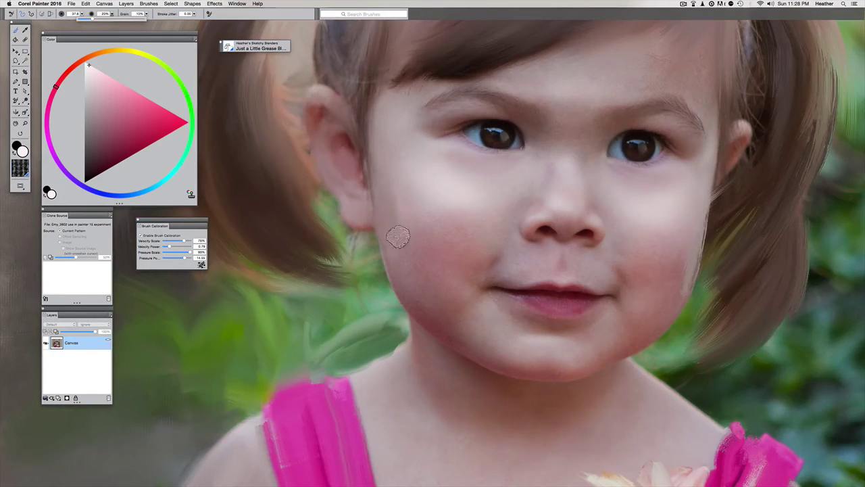
{"action": "left_click_drag", "start_coordinate": [376, 146], "coordinate": [410, 183]}
{"action": "mouse_move", "coordinate": [424, 227]}
{"action": "left_mouse_down"}
{"action": "mouse_move", "coordinate": [411, 198]}
{"action": "mouse_move", "coordinate": [392, 193]}
{"action": "left_mouse_up"}
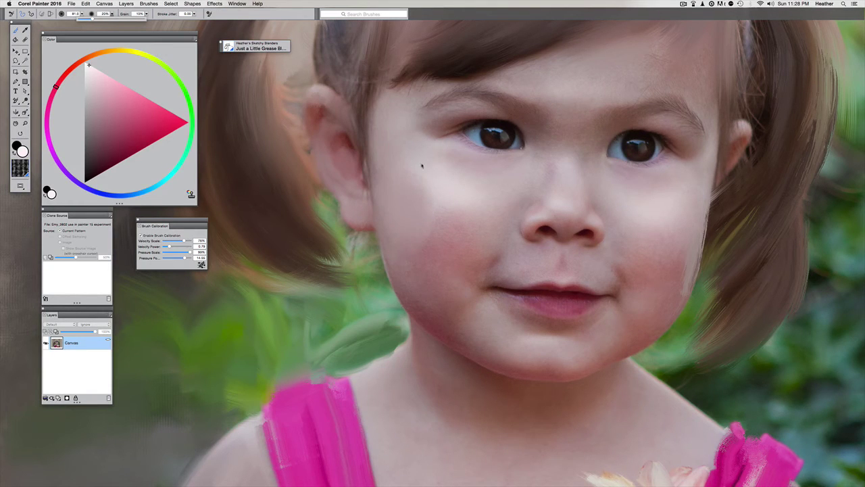
{"action": "mouse_move", "coordinate": [422, 166]}
{"action": "left_mouse_down"}
{"action": "mouse_move", "coordinate": [416, 197]}
{"action": "mouse_move", "coordinate": [424, 188]}
{"action": "left_mouse_up"}
- Reduce the brush size to about 46 and smooth the blush on the left cheek down to the jaw
{"action": "key", "text": "bracketleft"}
{"action": "key", "text": "bracketleft"}
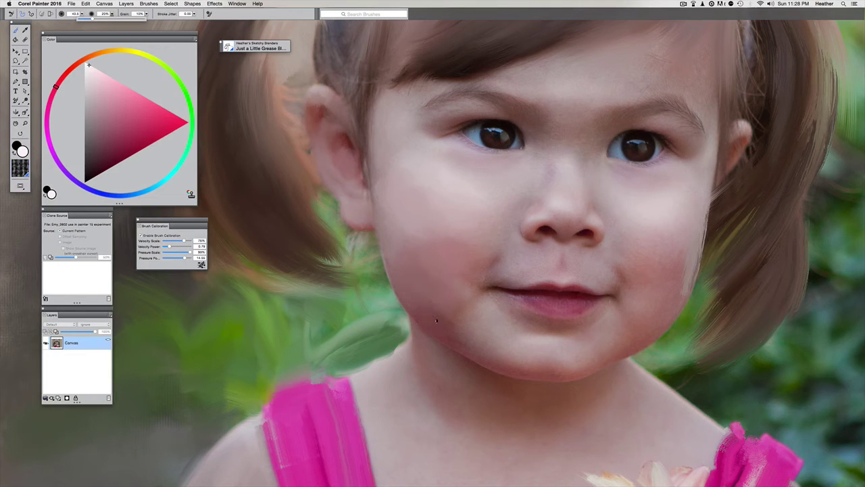
{"action": "left_click_drag", "start_coordinate": [415, 214], "coordinate": [393, 203]}
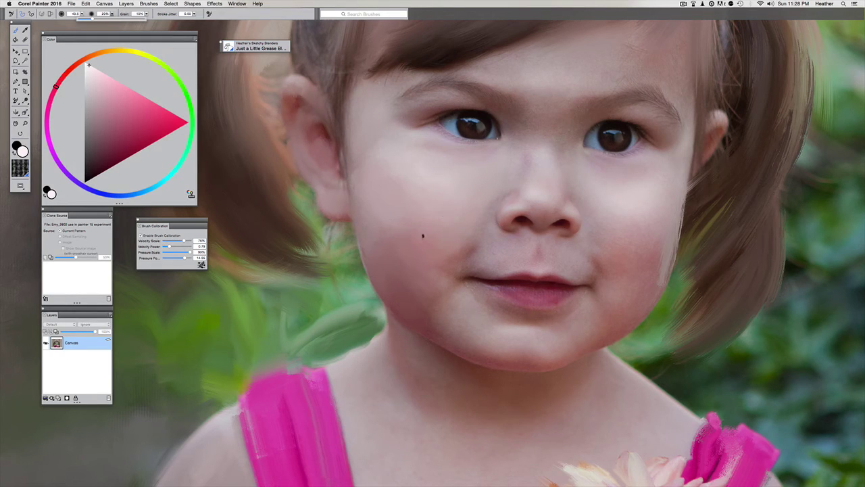
{"action": "key", "text": "super+minus"}
{"action": "left_click_drag", "start_coordinate": [411, 193], "coordinate": [390, 155]}
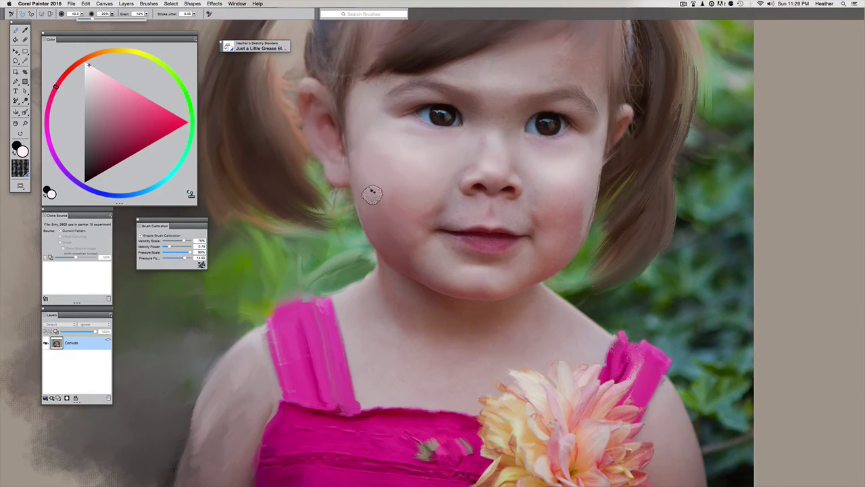
- Blend the skin between the left mouth corner, the chin and the jawline with short strokes
{"action": "key", "text": "super+plus"}
{"action": "key", "text": "super+plus"}
{"action": "key", "text": "super+minus"}
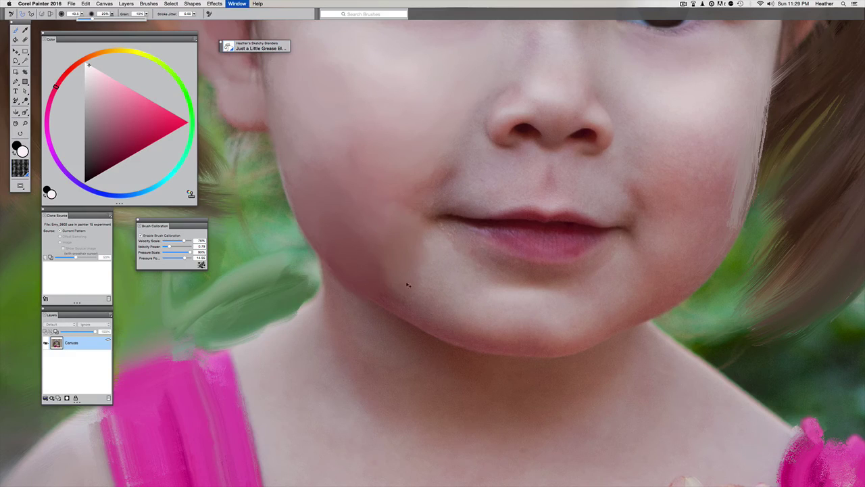
{"action": "key", "text": "super+minus"}
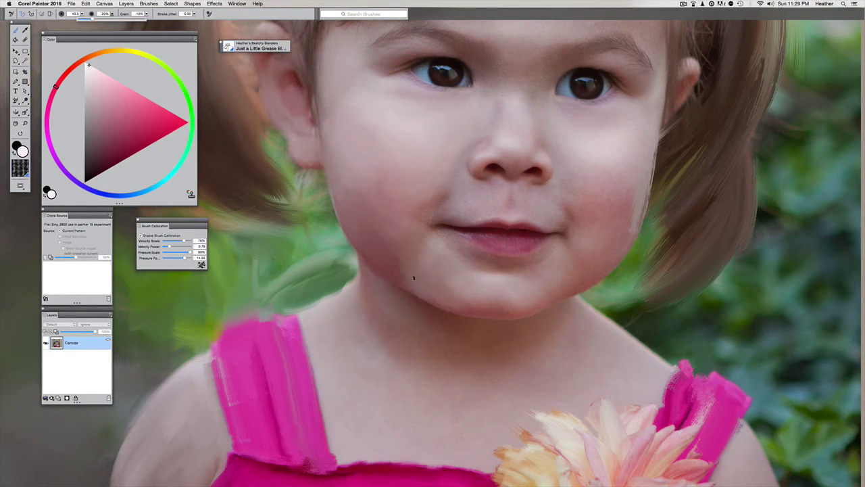
{"action": "key", "text": "super+minus"}
{"action": "left_click_drag", "start_coordinate": [398, 169], "coordinate": [411, 201]}
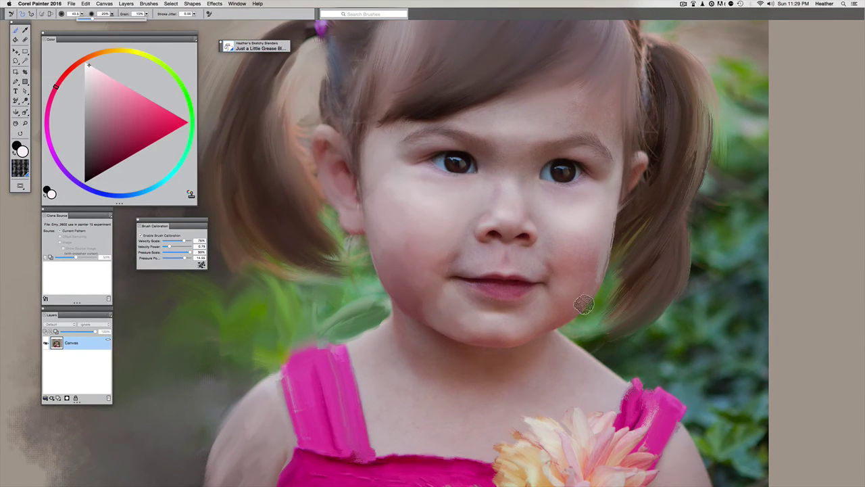
- Smear the leaves beside the right shoulder softly outward past the photo's right edge onto the beige canvas
{"action": "left_click_drag", "start_coordinate": [610, 313], "coordinate": [575, 242]}
{"action": "scroll", "coordinate": [653, 309], "scroll_direction": "down", "scroll_amount": 5}
{"action": "scroll", "coordinate": [653, 309], "scroll_direction": "right", "scroll_amount": 2}
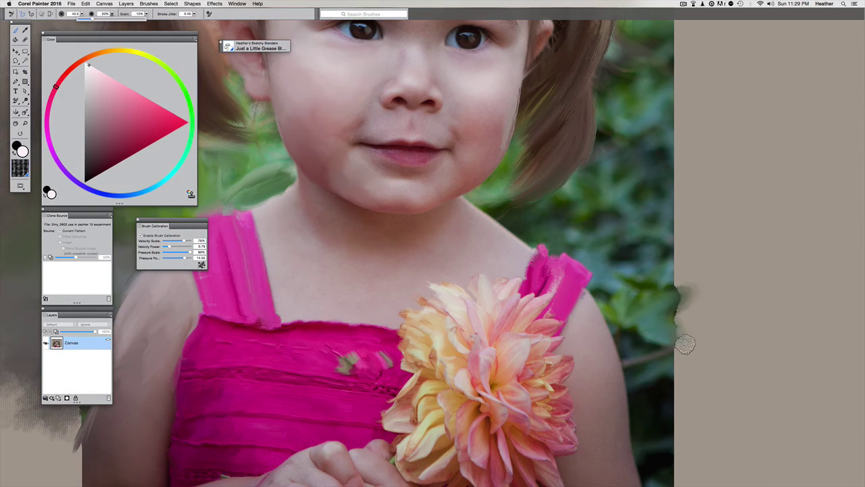
{"action": "left_click_drag", "start_coordinate": [676, 307], "coordinate": [691, 275]}
{"action": "key", "text": "super+plus"}
{"action": "key", "text": "super+plus"}
{"action": "mouse_move", "coordinate": [772, 346]}
{"action": "left_mouse_down"}
{"action": "mouse_move", "coordinate": [521, 224]}
{"action": "mouse_move", "coordinate": [440, 256]}
{"action": "left_mouse_up"}
{"action": "key", "text": "super+plus"}
{"action": "scroll", "coordinate": [500, 228], "scroll_direction": "down", "scroll_amount": 3}
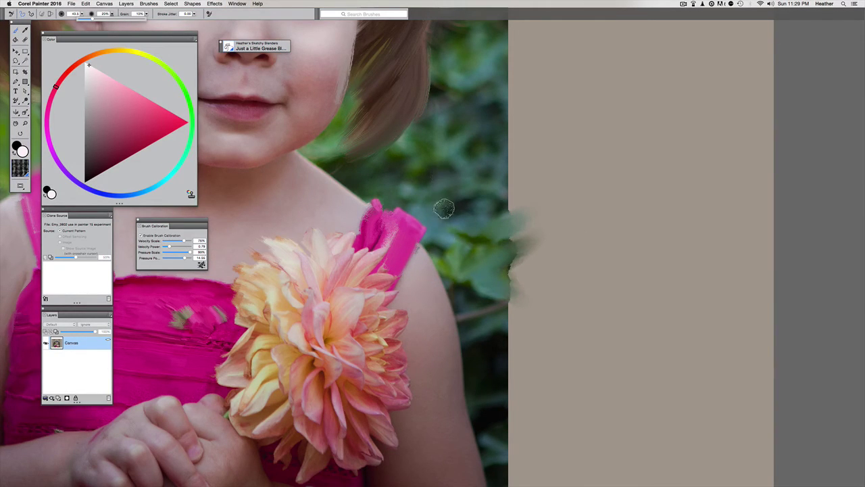
- Raise the brush opacity to 100% and pull dark green foliage in thick dabs over the photo's right edge
{"action": "key", "text": "0"}
{"action": "scroll", "coordinate": [496, 231], "scroll_direction": "up", "scroll_amount": 3}
{"action": "left_click_drag", "start_coordinate": [498, 251], "coordinate": [519, 188]}
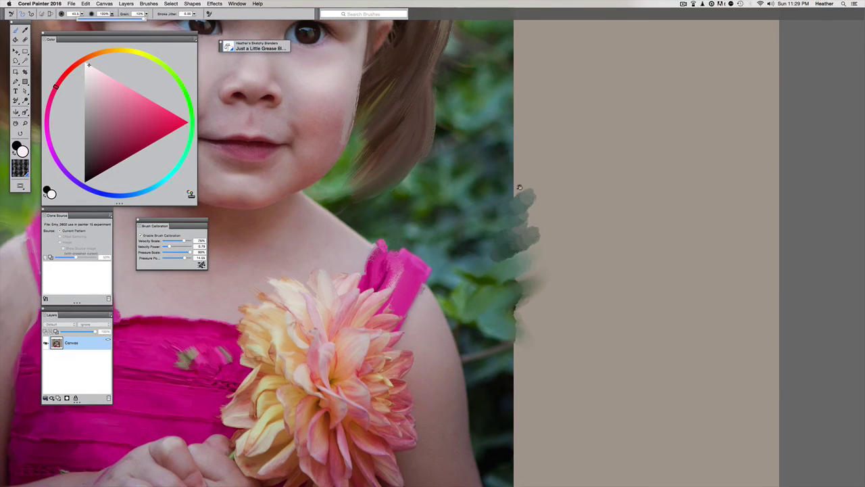
{"action": "scroll", "coordinate": [519, 188], "scroll_direction": "up", "scroll_amount": 3}
{"action": "mouse_move", "coordinate": [514, 243]}
{"action": "left_mouse_down"}
{"action": "mouse_move", "coordinate": [502, 247]}
{"action": "mouse_move", "coordinate": [506, 223]}
{"action": "mouse_move", "coordinate": [519, 282]}
{"action": "left_mouse_up"}
{"action": "left_click_drag", "start_coordinate": [479, 261], "coordinate": [505, 242]}
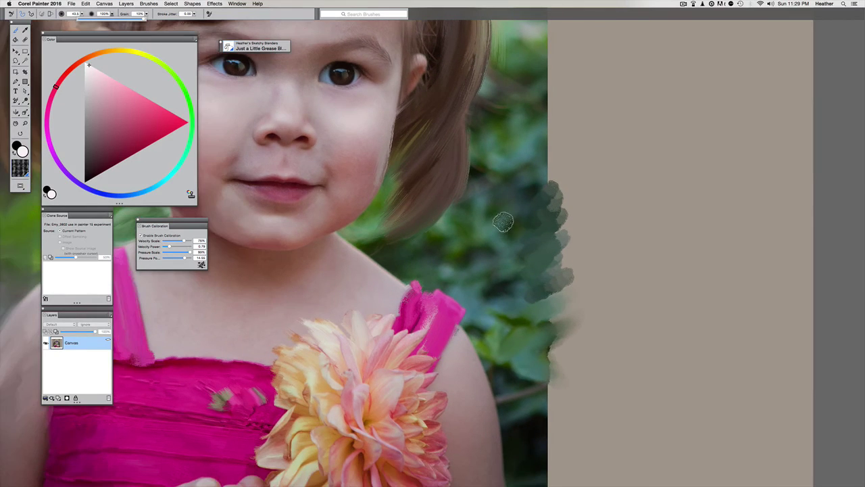
- Lower the brush opacity to 20% and soften the dark green foliage dabs into the beige canvas beside the right shoulder
{"action": "left_click_drag", "start_coordinate": [502, 252], "coordinate": [498, 227]}
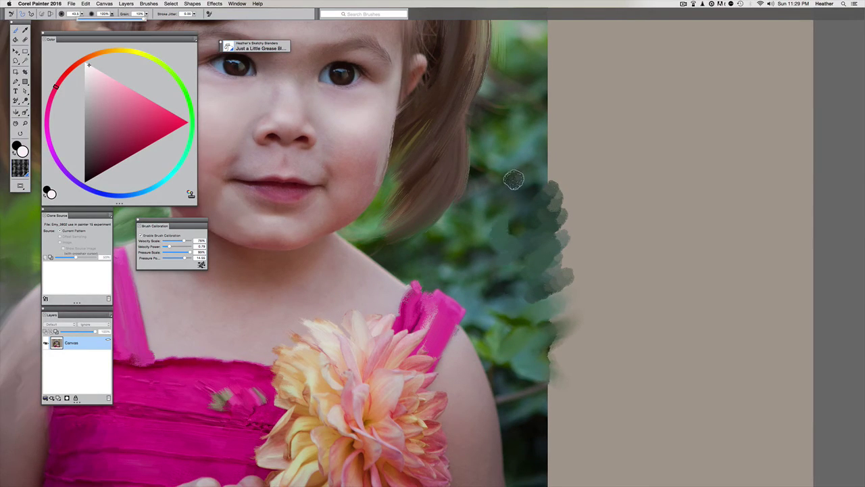
{"action": "key", "text": "2"}
{"action": "mouse_move", "coordinate": [549, 268]}
{"action": "left_mouse_down"}
{"action": "mouse_move", "coordinate": [585, 259]}
{"action": "mouse_move", "coordinate": [559, 227]}
{"action": "mouse_move", "coordinate": [545, 237]}
{"action": "mouse_move", "coordinate": [558, 178]}
{"action": "left_mouse_up"}
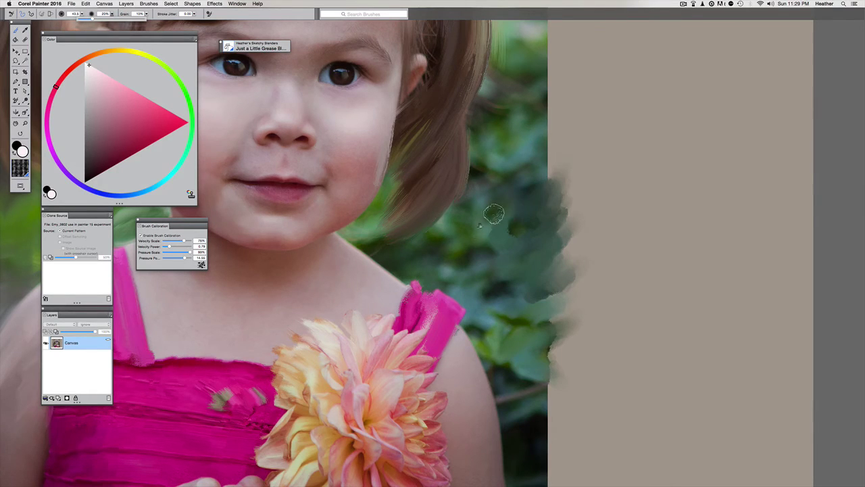
{"action": "mouse_move", "coordinate": [524, 313]}
{"action": "left_mouse_down"}
{"action": "mouse_move", "coordinate": [547, 270]}
{"action": "mouse_move", "coordinate": [573, 256]}
{"action": "mouse_move", "coordinate": [507, 247]}
{"action": "mouse_move", "coordinate": [501, 219]}
{"action": "left_mouse_up"}
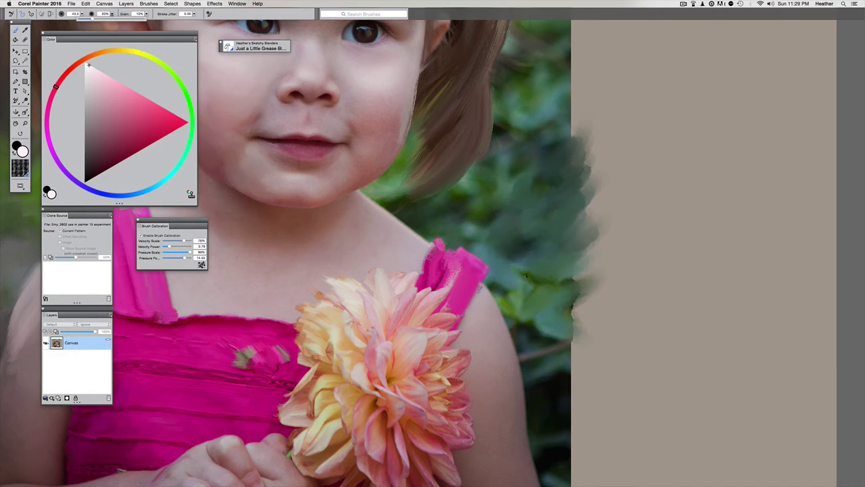
{"action": "mouse_move", "coordinate": [566, 318]}
{"action": "left_mouse_down"}
{"action": "mouse_move", "coordinate": [557, 341]}
{"action": "mouse_move", "coordinate": [535, 323]}
{"action": "left_mouse_up"}
{"action": "key", "text": "super+minus"}
- Blend the foliage beside the right pigtail upward over the photo's hard right edge into the beige canvas
{"action": "scroll", "coordinate": [470, 240], "scroll_direction": "right", "scroll_amount": 2}
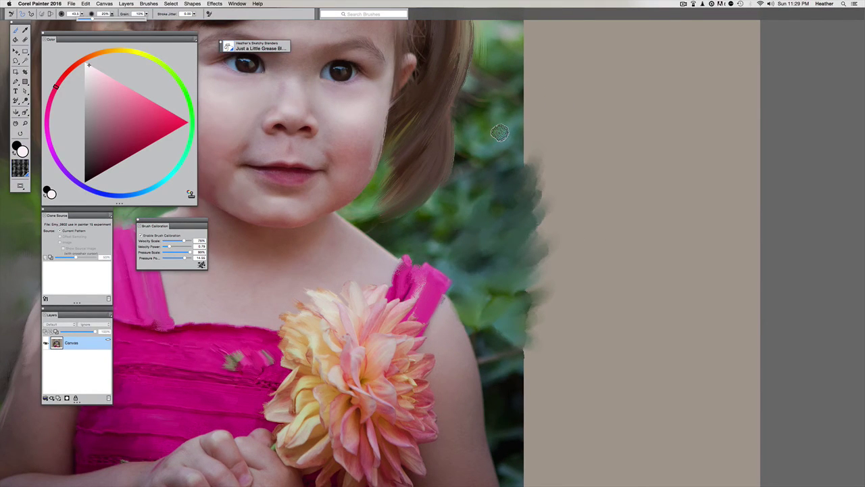
{"action": "scroll", "coordinate": [460, 217], "scroll_direction": "up", "scroll_amount": 1}
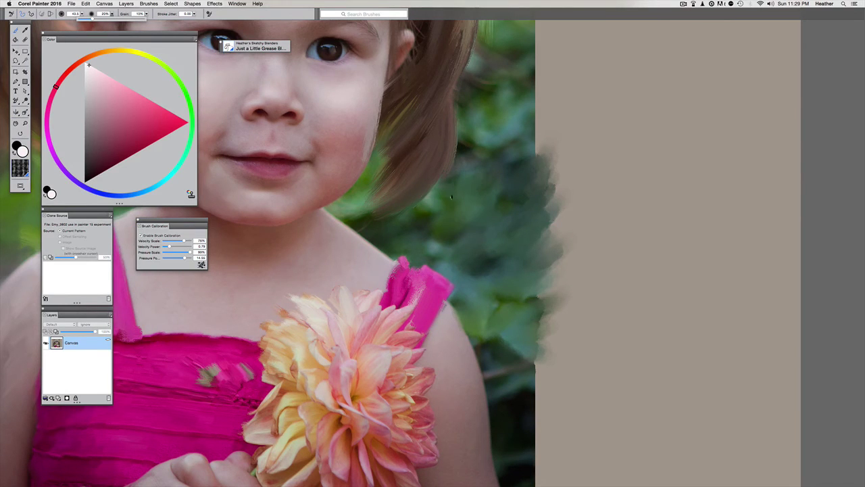
{"action": "scroll", "coordinate": [497, 233], "scroll_direction": "up", "scroll_amount": 3}
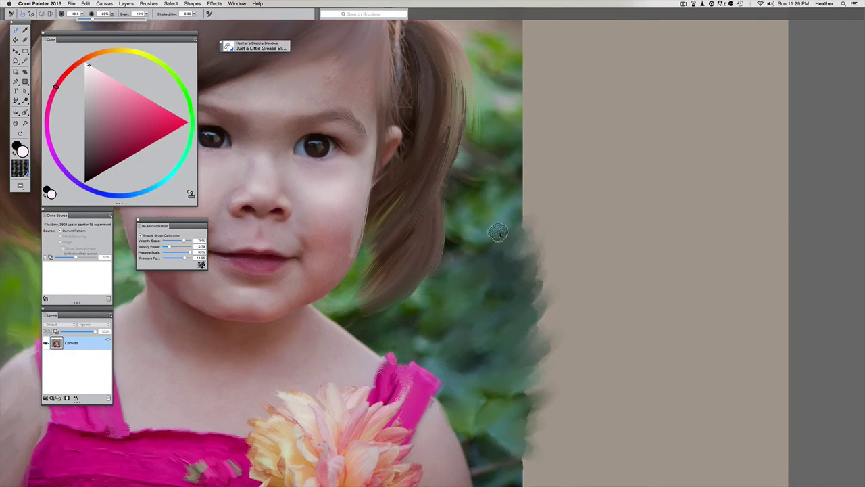
{"action": "scroll", "coordinate": [499, 163], "scroll_direction": "down", "scroll_amount": 1}
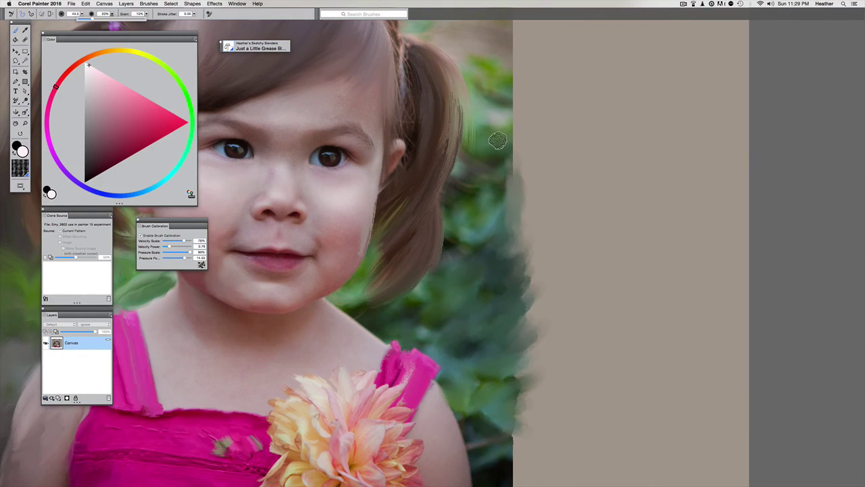
{"action": "mouse_move", "coordinate": [483, 205]}
{"action": "left_mouse_down"}
{"action": "mouse_move", "coordinate": [520, 197]}
{"action": "mouse_move", "coordinate": [515, 149]}
{"action": "left_mouse_up"}
{"action": "mouse_move", "coordinate": [489, 177]}
{"action": "left_mouse_down"}
{"action": "mouse_move", "coordinate": [503, 212]}
{"action": "mouse_move", "coordinate": [522, 115]}
{"action": "left_mouse_up"}
{"action": "left_click_drag", "start_coordinate": [512, 151], "coordinate": [516, 130]}
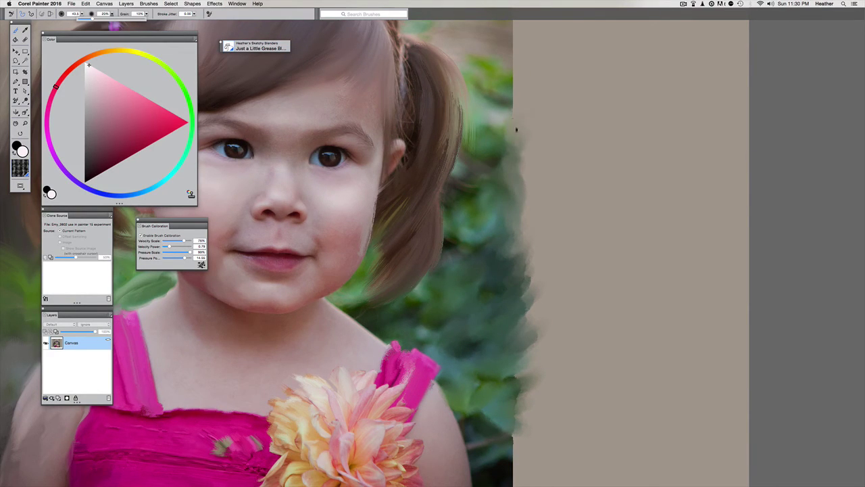
{"action": "scroll", "coordinate": [502, 142], "scroll_direction": "up", "scroll_amount": 1}
{"action": "mouse_move", "coordinate": [501, 180]}
{"action": "left_mouse_down"}
{"action": "mouse_move", "coordinate": [498, 132]}
{"action": "mouse_move", "coordinate": [491, 175]}
{"action": "mouse_move", "coordinate": [477, 178]}
{"action": "mouse_move", "coordinate": [493, 259]}
{"action": "left_mouse_up"}
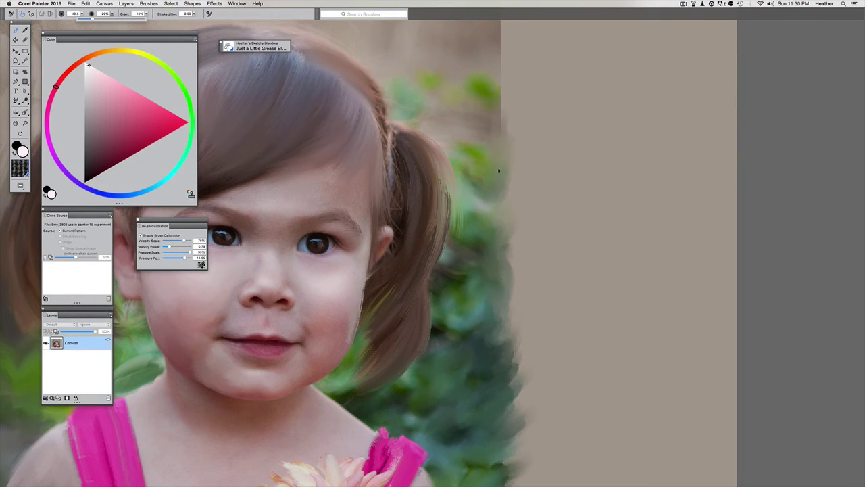
{"action": "mouse_move", "coordinate": [507, 124]}
{"action": "left_mouse_down"}
{"action": "mouse_move", "coordinate": [494, 73]}
{"action": "mouse_move", "coordinate": [489, 161]}
{"action": "mouse_move", "coordinate": [490, 123]}
{"action": "mouse_move", "coordinate": [483, 121]}
{"action": "left_mouse_up"}
{"action": "key", "text": "super+minus"}
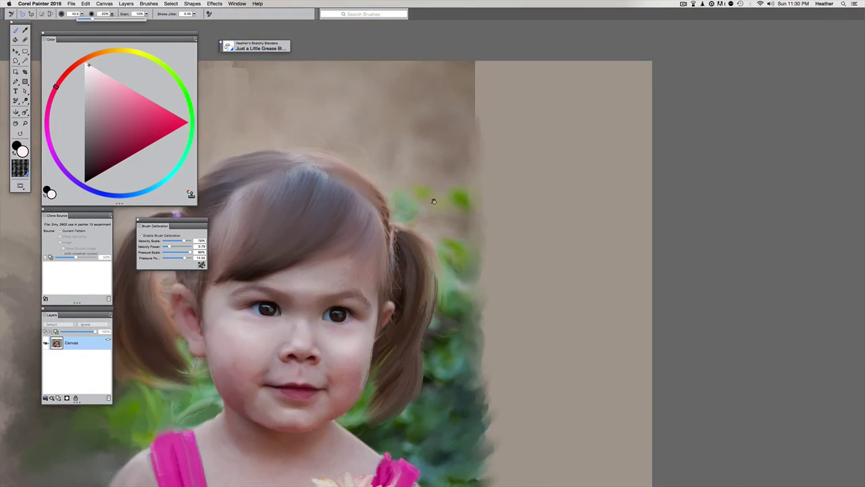
{"action": "left_click_drag", "start_coordinate": [447, 197], "coordinate": [560, 160]}
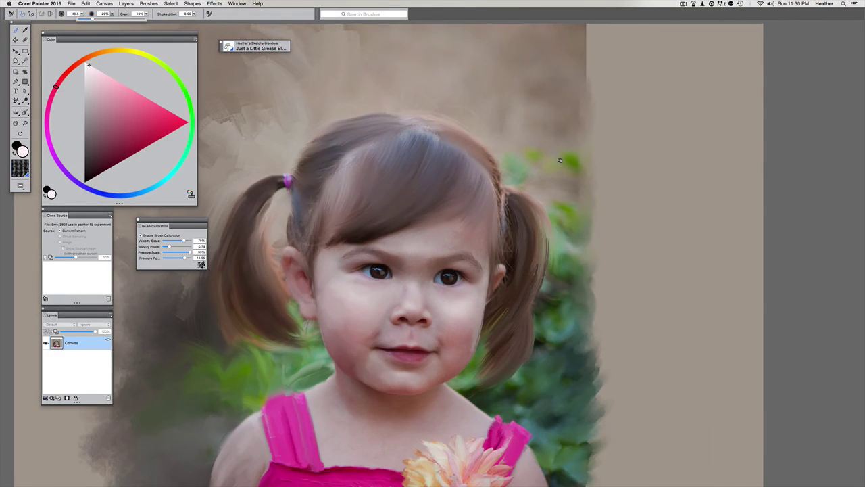
- With the Just Add Alcohol and Salt Smoosher blender, soften the photo's left edge along the arm into the beige canvas
{"action": "left_click", "coordinate": [228, 48]}
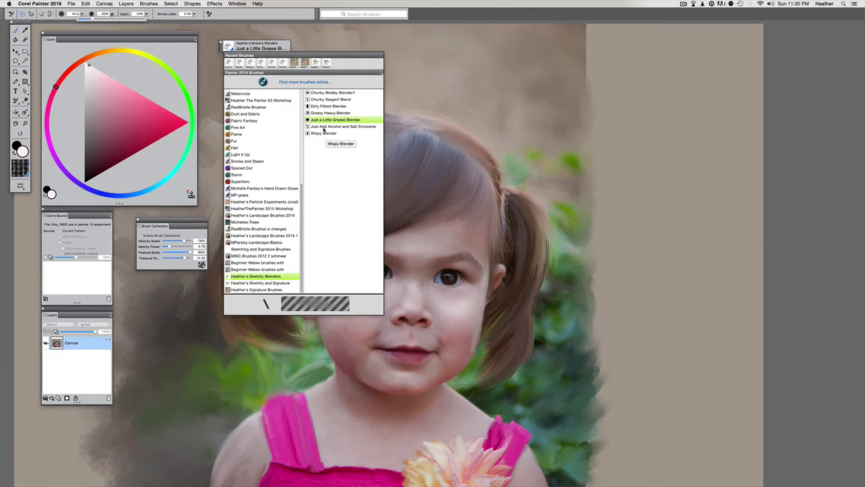
{"action": "left_click", "coordinate": [324, 127]}
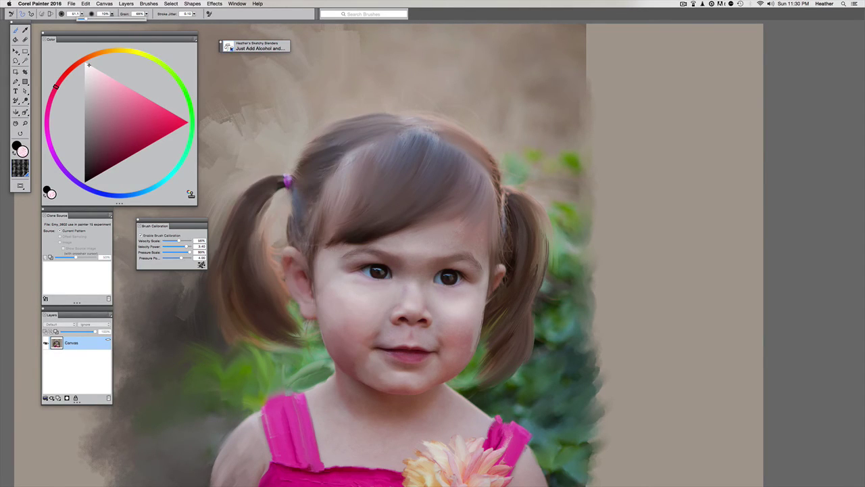
{"action": "left_click", "coordinate": [230, 48]}
{"action": "scroll", "coordinate": [351, 148], "scroll_direction": "down", "scroll_amount": 5}
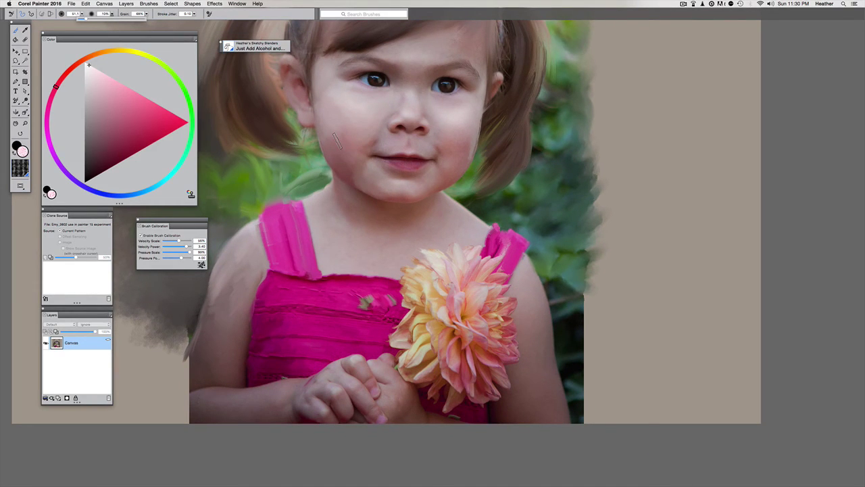
{"action": "scroll", "coordinate": [329, 190], "scroll_direction": "left", "scroll_amount": 4}
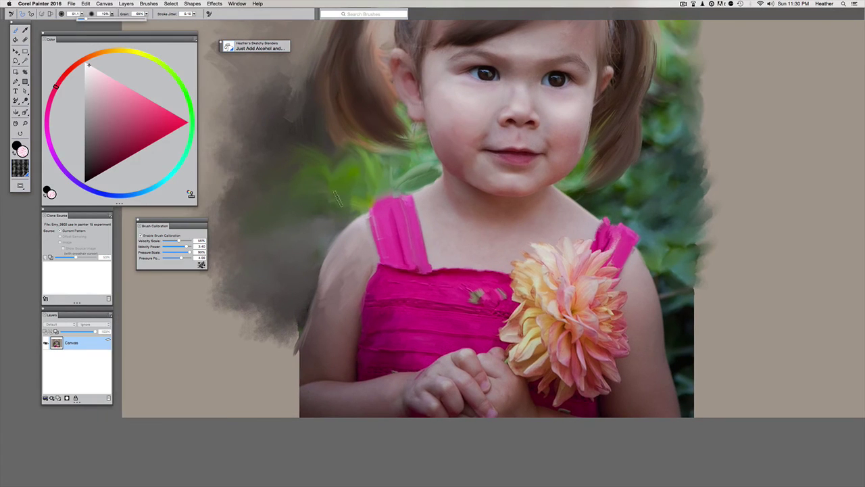
{"action": "key", "text": "super+plus"}
{"action": "mouse_move", "coordinate": [429, 222]}
{"action": "left_mouse_down"}
{"action": "mouse_move", "coordinate": [663, 124]}
{"action": "mouse_move", "coordinate": [622, 122]}
{"action": "left_mouse_up"}
{"action": "key", "text": "super+plus"}
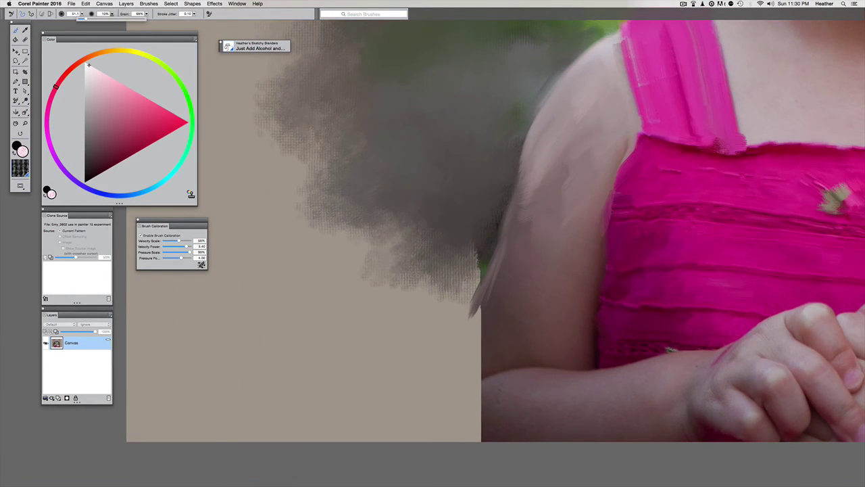
{"action": "scroll", "coordinate": [395, 292], "scroll_direction": "up", "scroll_amount": 3}
{"action": "mouse_move", "coordinate": [475, 248]}
{"action": "left_mouse_down"}
{"action": "mouse_move", "coordinate": [503, 283]}
{"action": "mouse_move", "coordinate": [530, 213]}
{"action": "mouse_move", "coordinate": [466, 230]}
{"action": "left_mouse_up"}
{"action": "scroll", "coordinate": [221, 187], "scroll_direction": "down", "scroll_amount": 2}
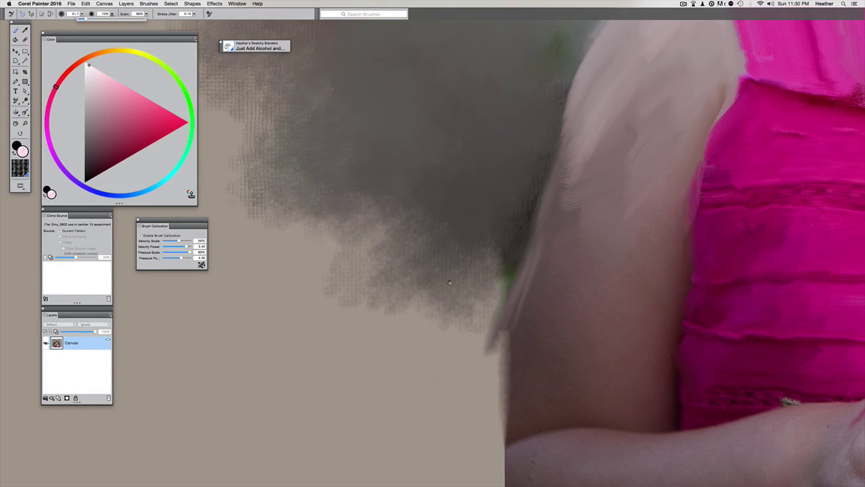
{"action": "scroll", "coordinate": [460, 464], "scroll_direction": "down", "scroll_amount": 2}
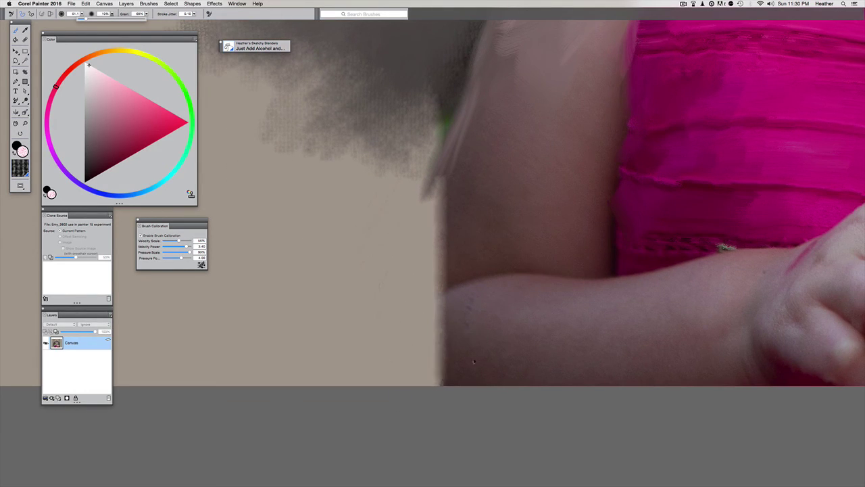
- Smoosh the foliage beside the flower and right shoulder into the beige canvas along the photo's right edge
{"action": "key", "text": "super+minus"}
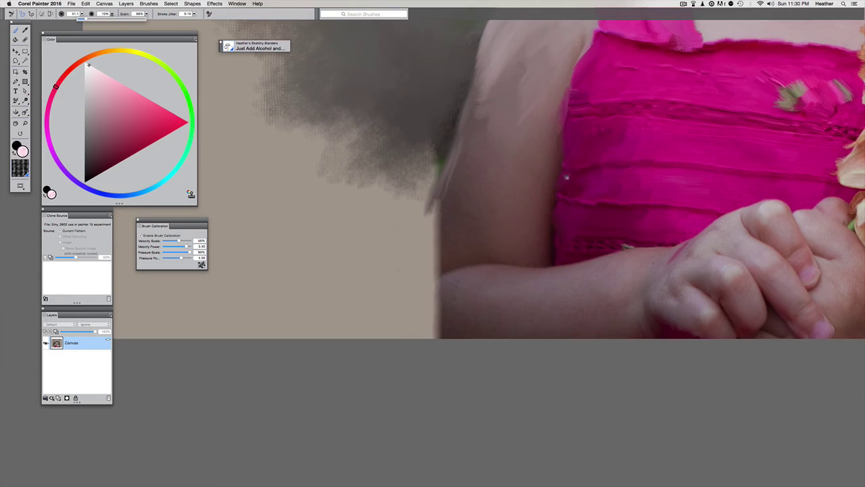
{"action": "mouse_move", "coordinate": [804, 201]}
{"action": "left_mouse_down"}
{"action": "mouse_move", "coordinate": [603, 241]}
{"action": "mouse_move", "coordinate": [435, 323]}
{"action": "mouse_move", "coordinate": [378, 370]}
{"action": "left_mouse_up"}
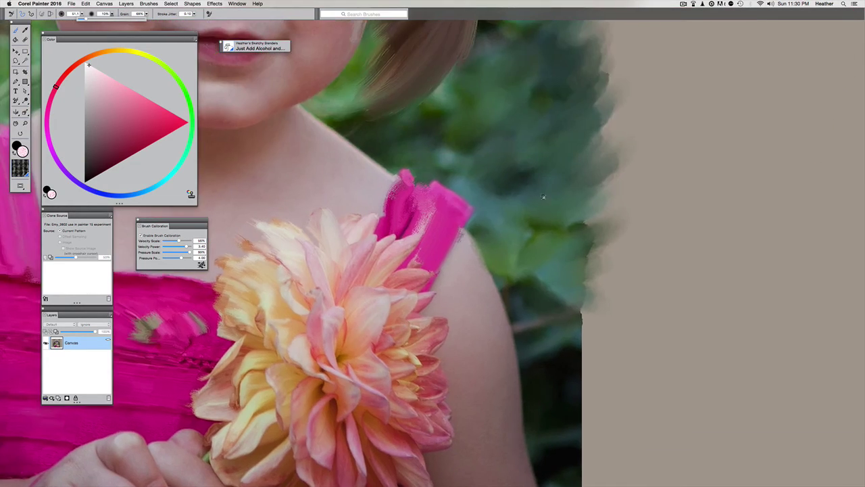
{"action": "left_click_drag", "start_coordinate": [545, 197], "coordinate": [452, 328]}
{"action": "key", "text": "super+plus"}
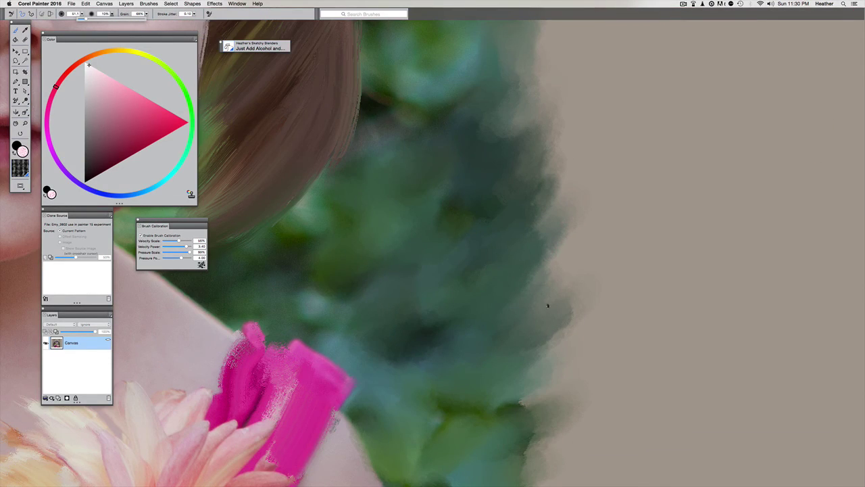
{"action": "scroll", "coordinate": [547, 306], "scroll_direction": "down", "scroll_amount": 5}
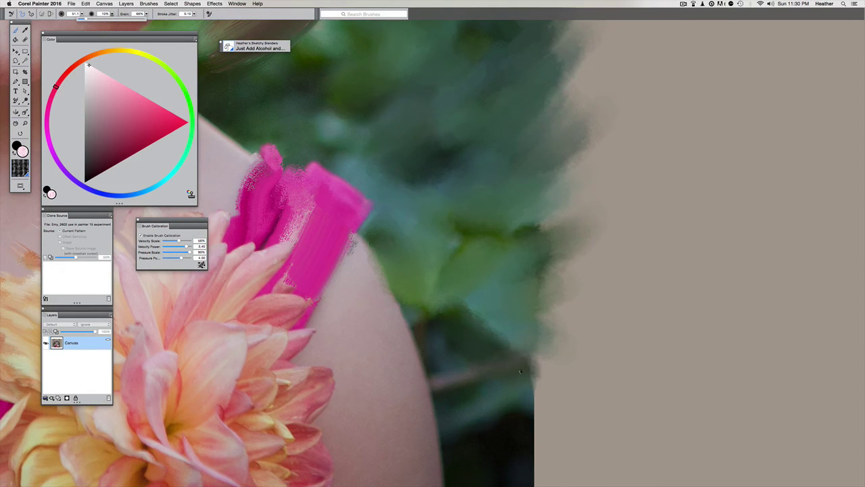
{"action": "left_click_drag", "start_coordinate": [521, 371], "coordinate": [523, 364]}
{"action": "scroll", "coordinate": [477, 284], "scroll_direction": "down", "scroll_amount": 5}
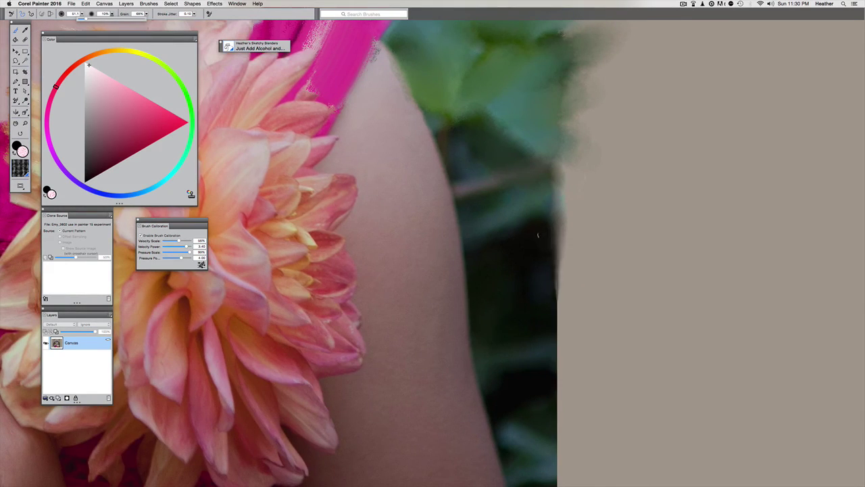
{"action": "scroll", "coordinate": [457, 221], "scroll_direction": "up", "scroll_amount": 5}
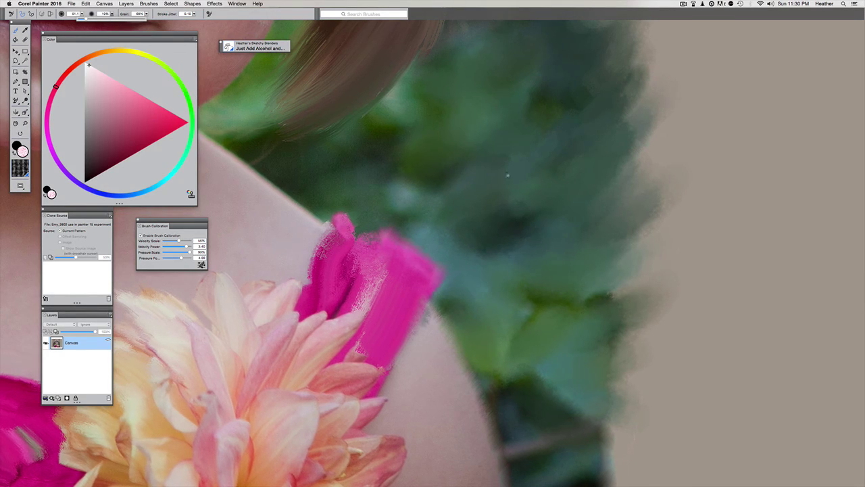
{"action": "scroll", "coordinate": [504, 307], "scroll_direction": "up", "scroll_amount": 5}
{"action": "left_click_drag", "start_coordinate": [503, 306], "coordinate": [497, 339]}
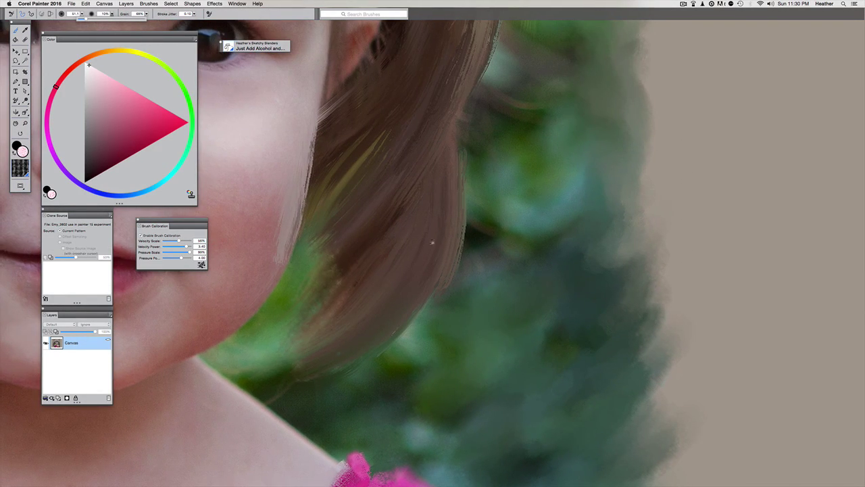
- Smoosh the outer edge of the right pigtail softly into the green foliage behind it
{"action": "left_click_drag", "start_coordinate": [433, 242], "coordinate": [561, 291]}
{"action": "left_click_drag", "start_coordinate": [508, 189], "coordinate": [471, 230]}
{"action": "left_click_drag", "start_coordinate": [435, 274], "coordinate": [442, 190]}
{"action": "mouse_move", "coordinate": [587, 215]}
{"action": "left_mouse_down"}
{"action": "mouse_move", "coordinate": [591, 297]}
{"action": "mouse_move", "coordinate": [531, 381]}
{"action": "left_mouse_up"}
{"action": "key", "text": "super+minus"}
{"action": "left_click_drag", "start_coordinate": [506, 182], "coordinate": [481, 277]}
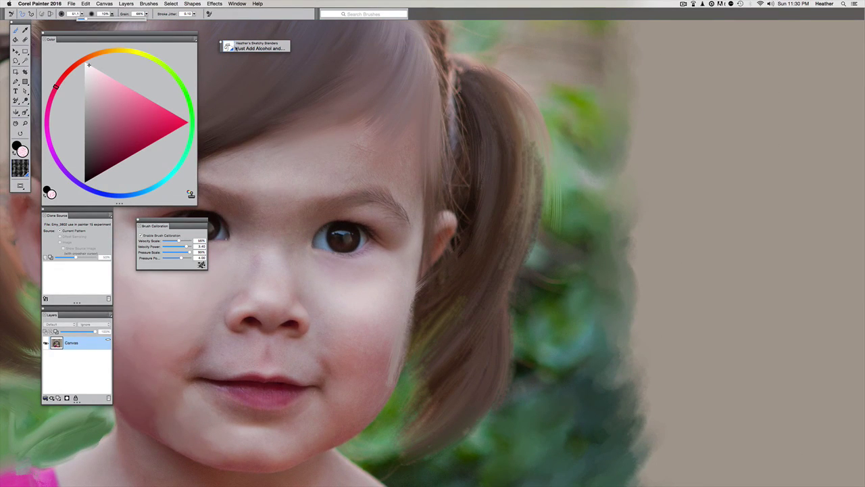
- With the Wispy Blender, pull fine strands from the tip of the right pigtail down toward the shoulder
{"action": "left_click", "coordinate": [230, 47]}
{"action": "left_click", "coordinate": [319, 134]}
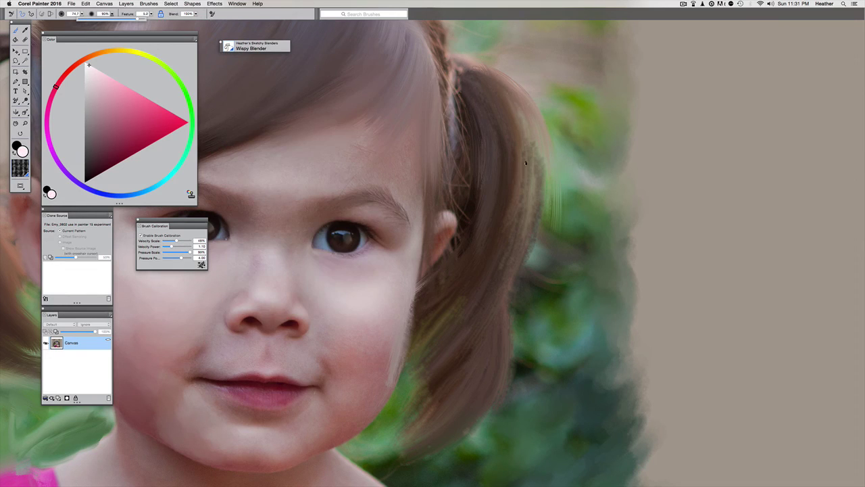
{"action": "left_click_drag", "start_coordinate": [431, 405], "coordinate": [485, 274]}
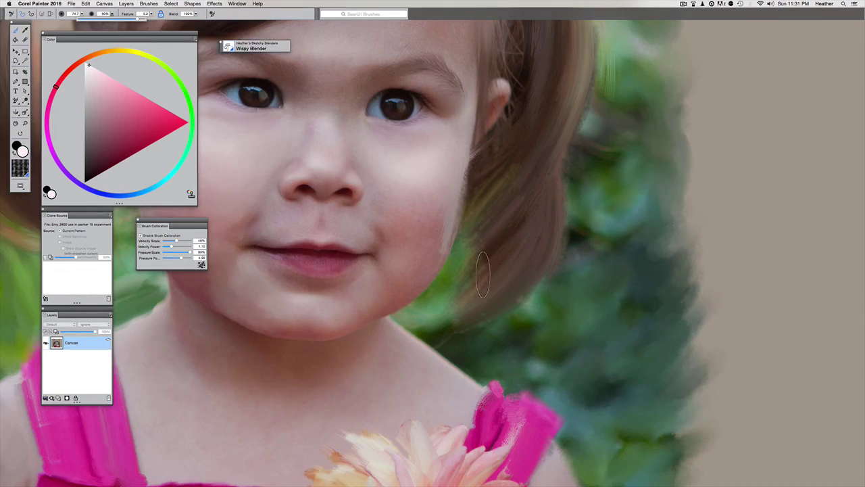
{"action": "left_click_drag", "start_coordinate": [460, 308], "coordinate": [422, 350]}
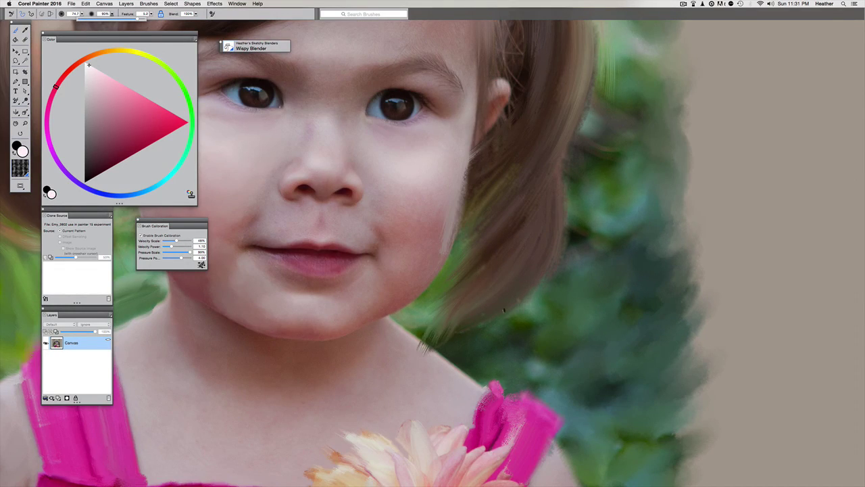
- Pull wispy strands through the upper right pigtail, the crown and the hair above the purple hair tie
{"action": "scroll", "coordinate": [519, 179], "scroll_direction": "up", "scroll_amount": 8}
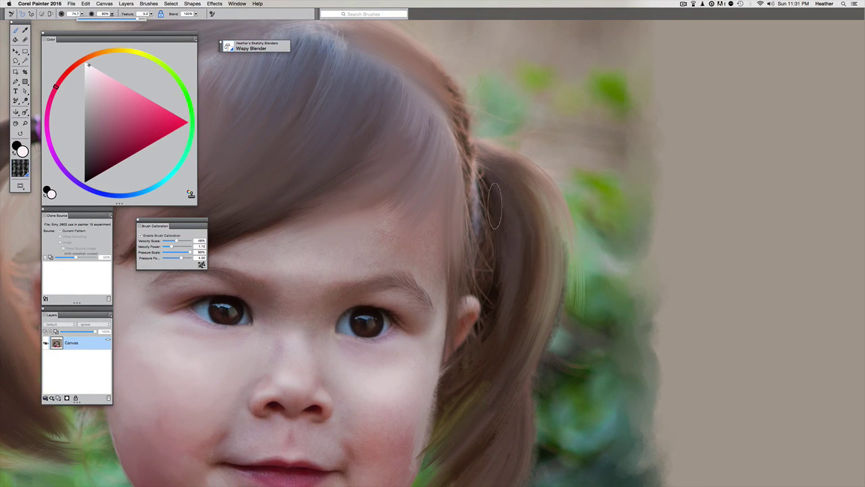
{"action": "scroll", "coordinate": [504, 223], "scroll_direction": "up", "scroll_amount": 5}
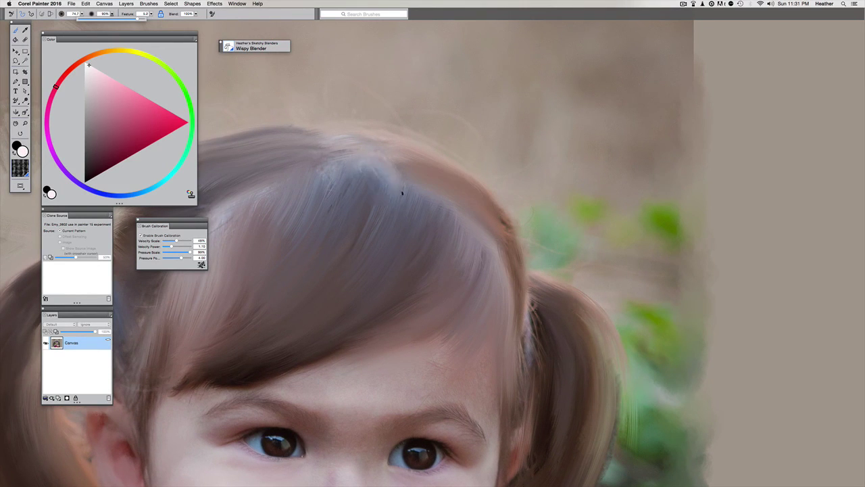
{"action": "scroll", "coordinate": [462, 220], "scroll_direction": "up", "scroll_amount": 3}
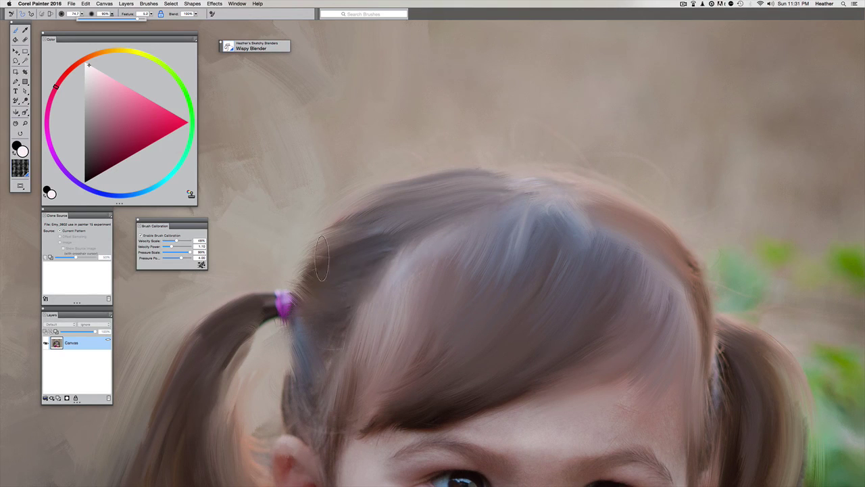
{"action": "mouse_move", "coordinate": [316, 232]}
{"action": "left_mouse_down"}
{"action": "mouse_move", "coordinate": [306, 290]}
{"action": "mouse_move", "coordinate": [348, 199]}
{"action": "left_mouse_up"}
- Fit the whole painting in view, check the Sketchy Blenders brush list and hide all palettes to examine the result
{"action": "key", "text": "super+minus"}
{"action": "key", "text": "super+minus"}
{"action": "key", "text": "super+minus"}
{"action": "key", "text": "super+minus"}
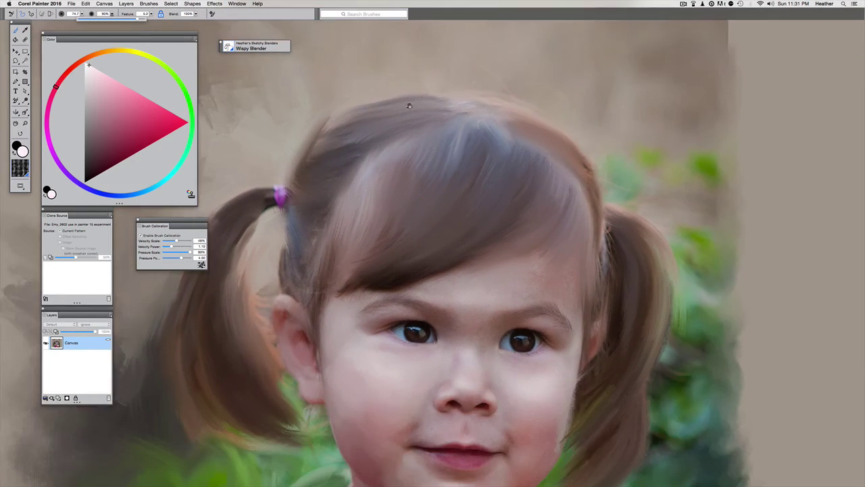
{"action": "key", "text": "super+0"}
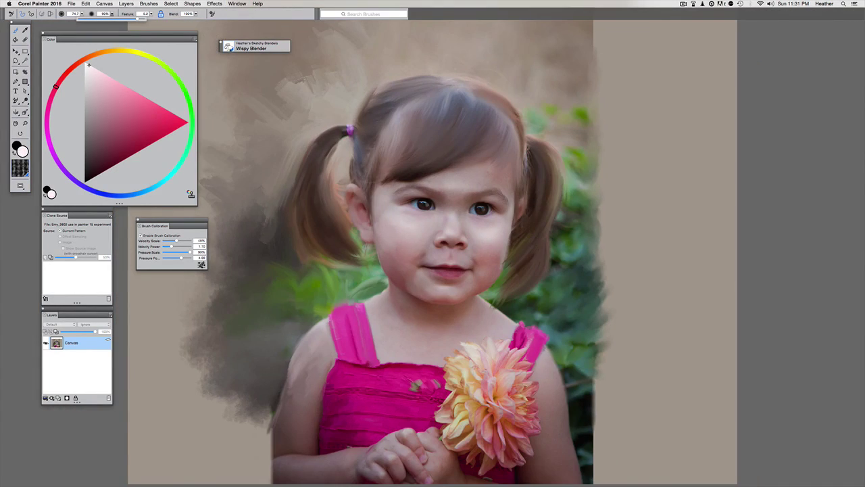
{"action": "left_click", "coordinate": [252, 46]}
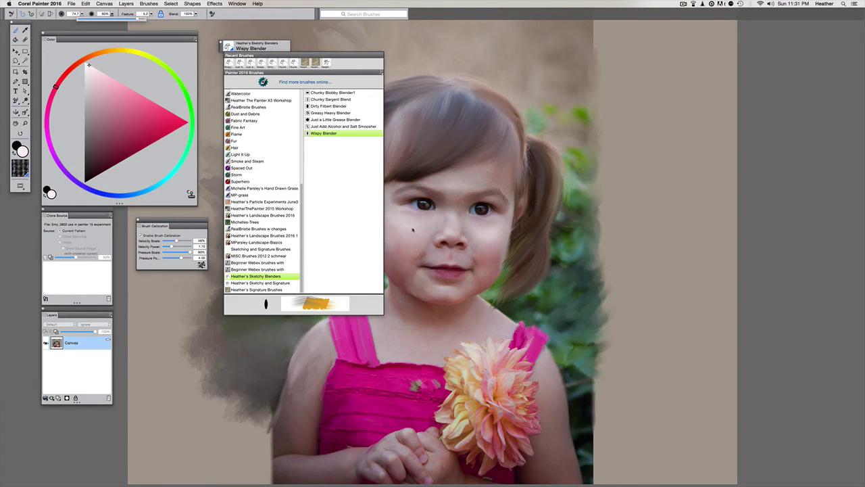
{"action": "left_click", "coordinate": [407, 262]}
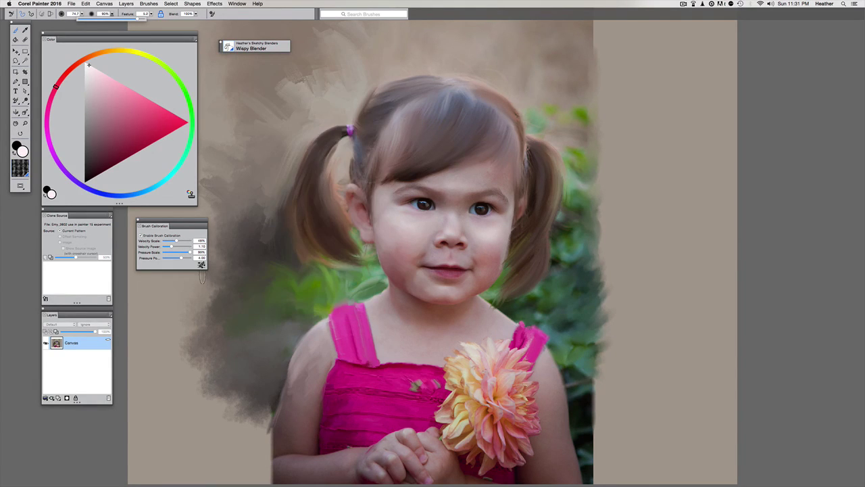
{"action": "key", "text": "Tab"}
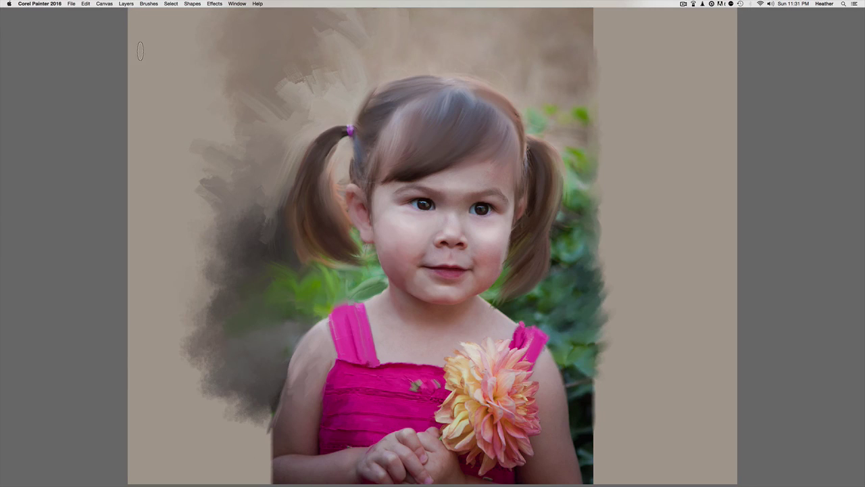